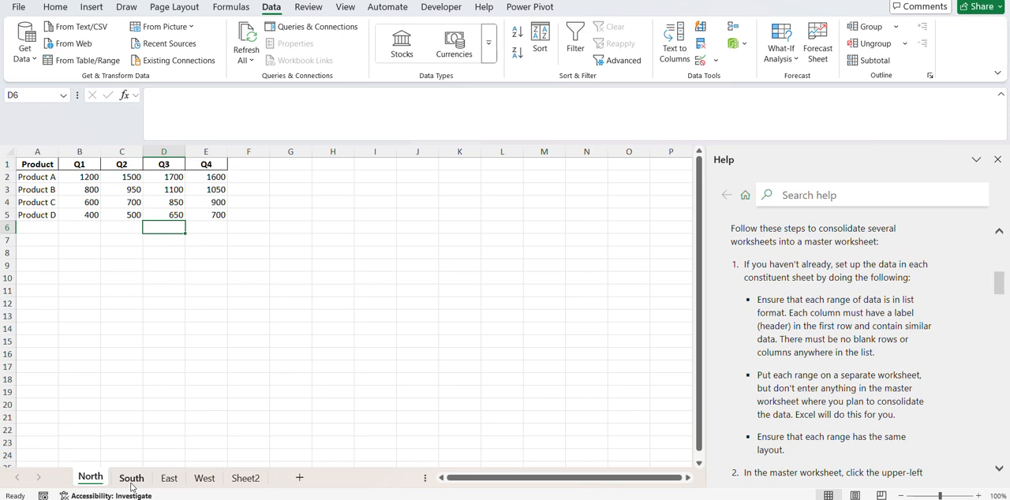
# Apply the comma number style to all cells of the North sheet.
pyautogui.click(169, 479)
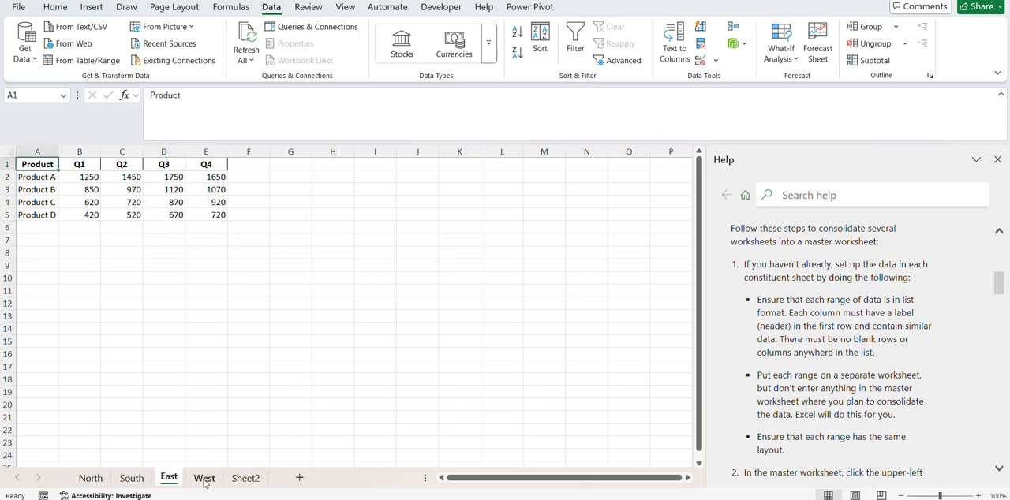
pyautogui.click(204, 479)
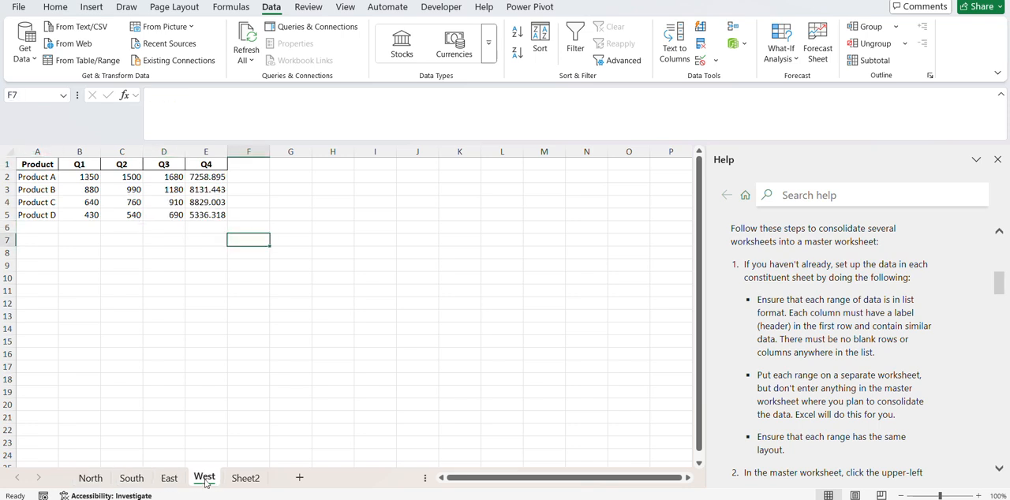
pyautogui.click(93, 480)
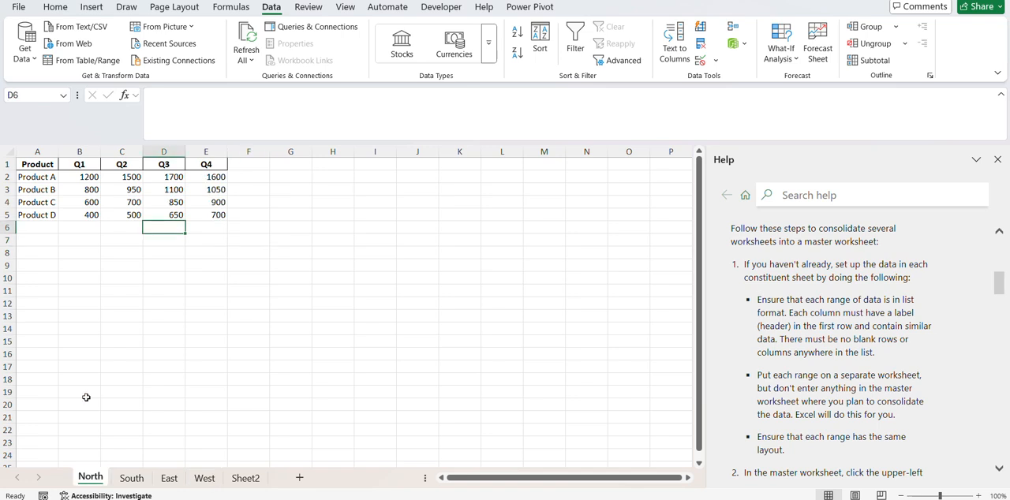
pyautogui.click(9, 153)
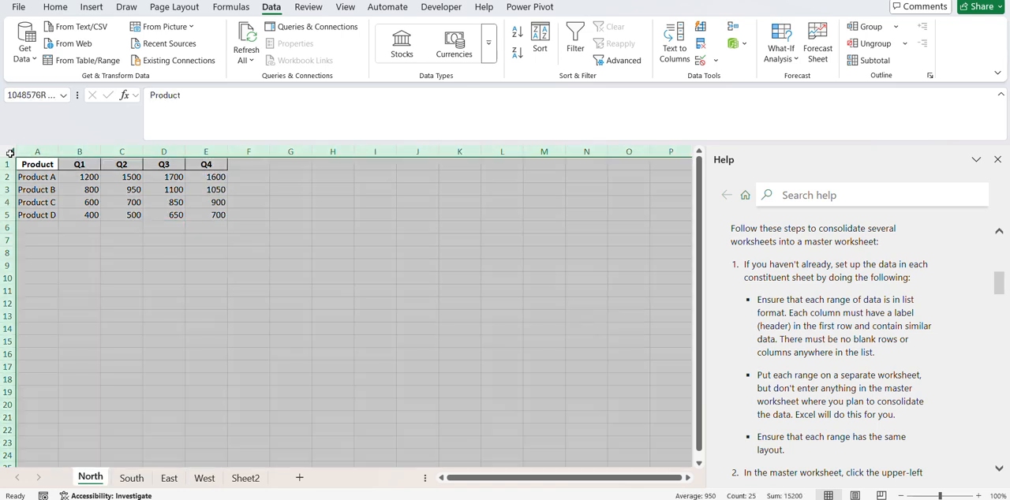
pyautogui.click(55, 7)
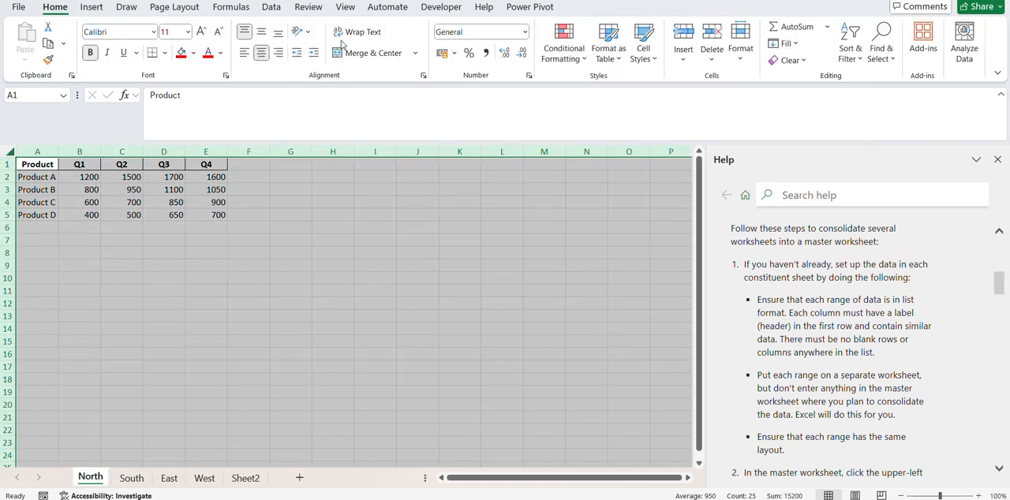
pyautogui.click(486, 53)
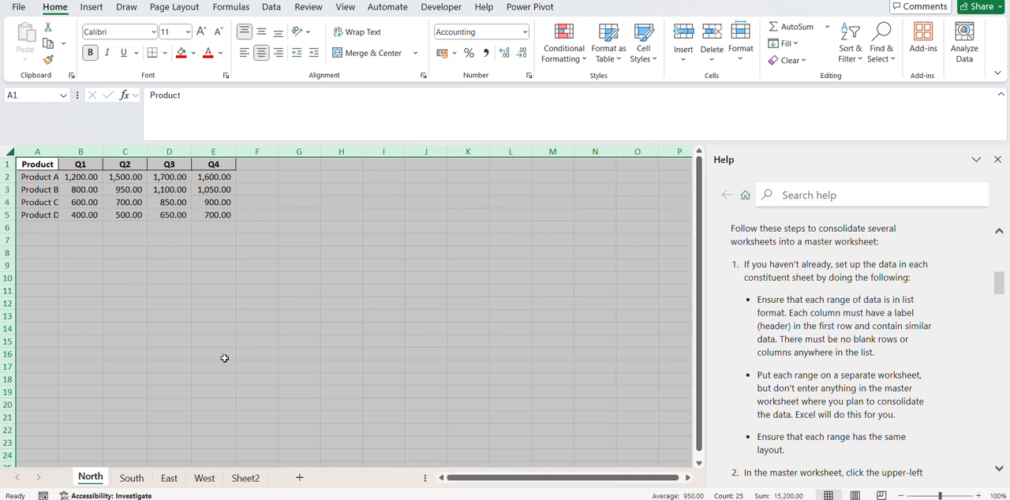
# Autofit the columns of the South sheet and apply the comma number style to all its cells.
pyautogui.click(131, 479)
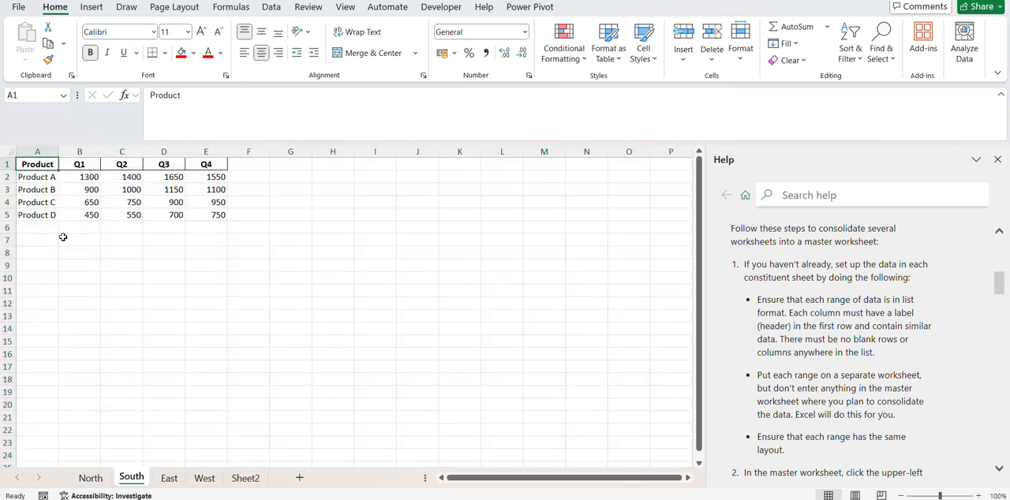
pyautogui.click(10, 150)
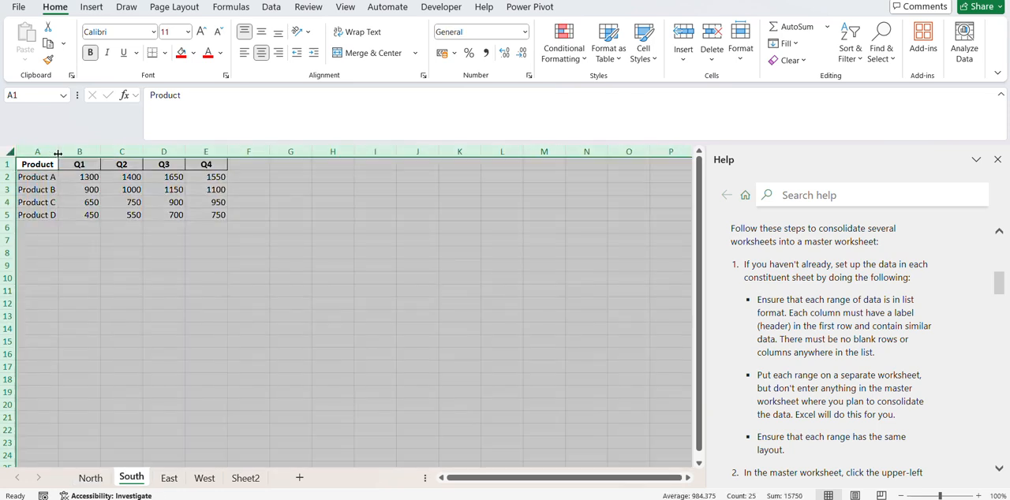
pyautogui.doubleClick(59, 152)
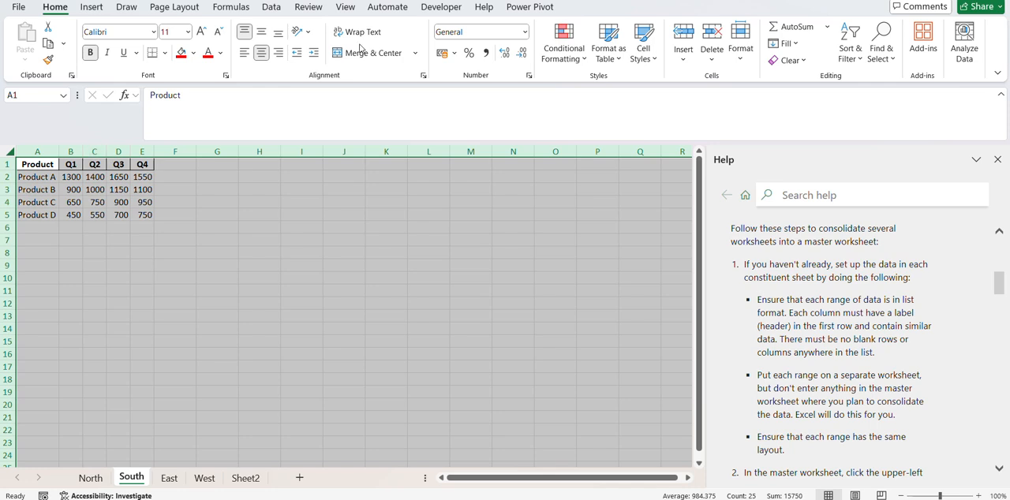
pyautogui.click(487, 53)
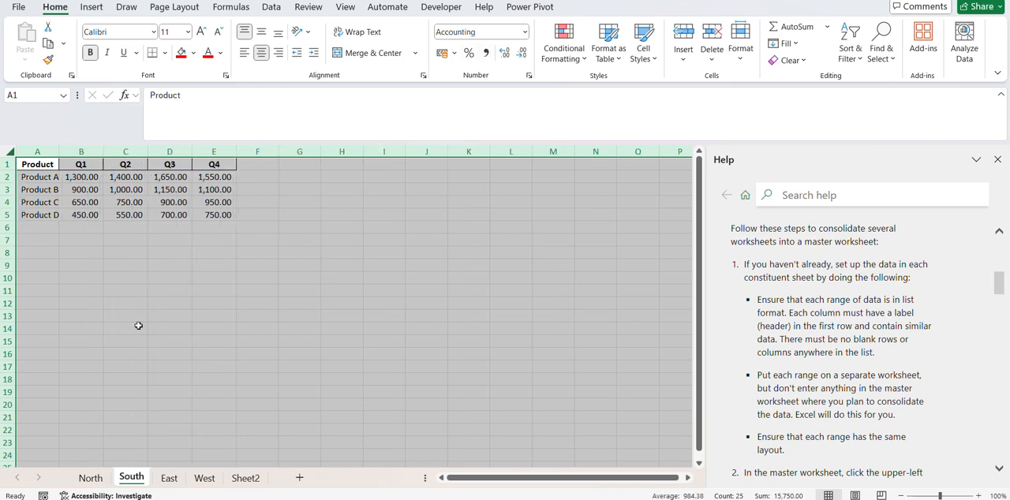
# Apply the comma number style to all cells of the East sheet and autofit its columns.
pyautogui.click(169, 480)
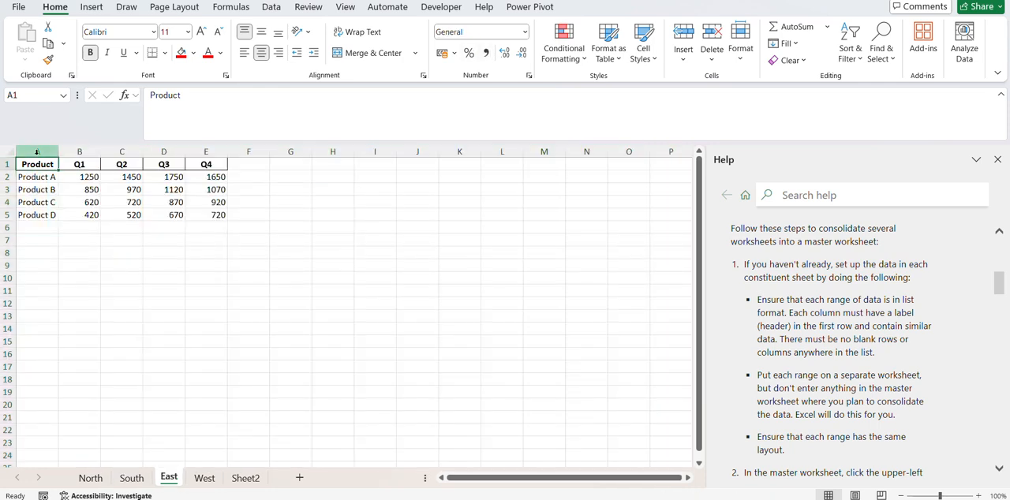
pyautogui.click(9, 152)
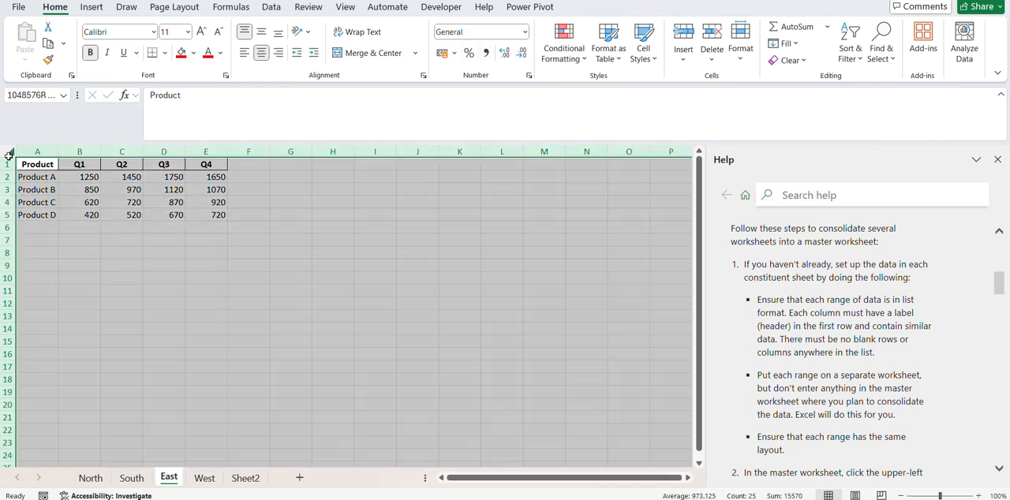
pyautogui.click(487, 53)
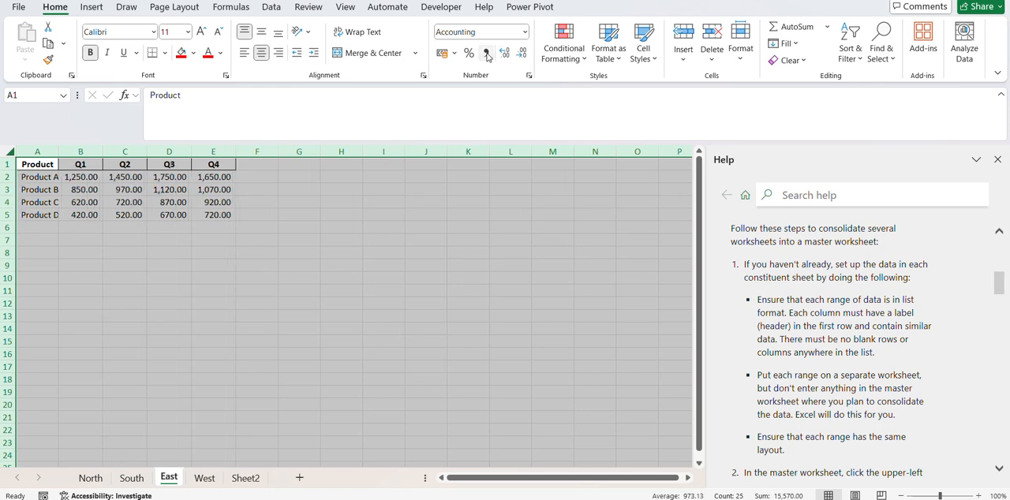
pyautogui.doubleClick(58, 152)
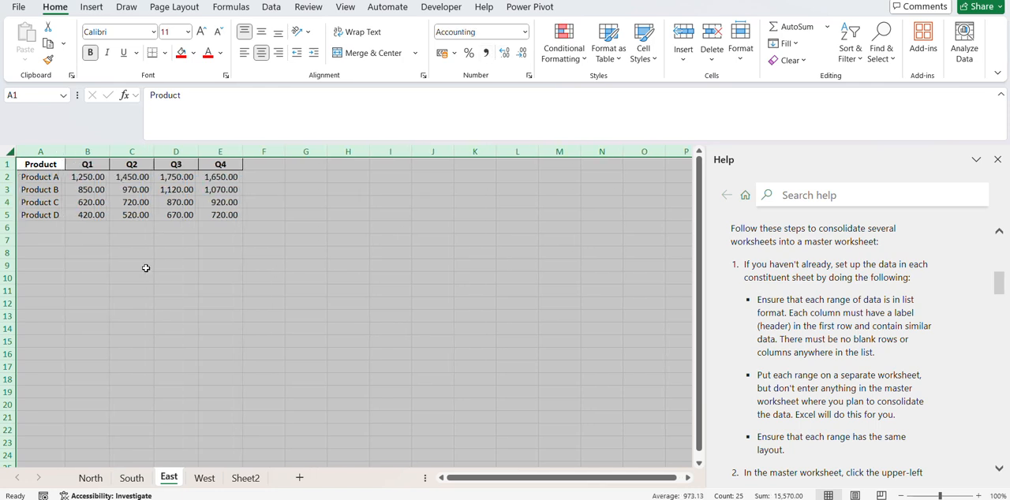
# Autofit the columns of the West sheet and apply the comma number style to all its cells.
pyautogui.click(206, 481)
pyautogui.click(11, 154)
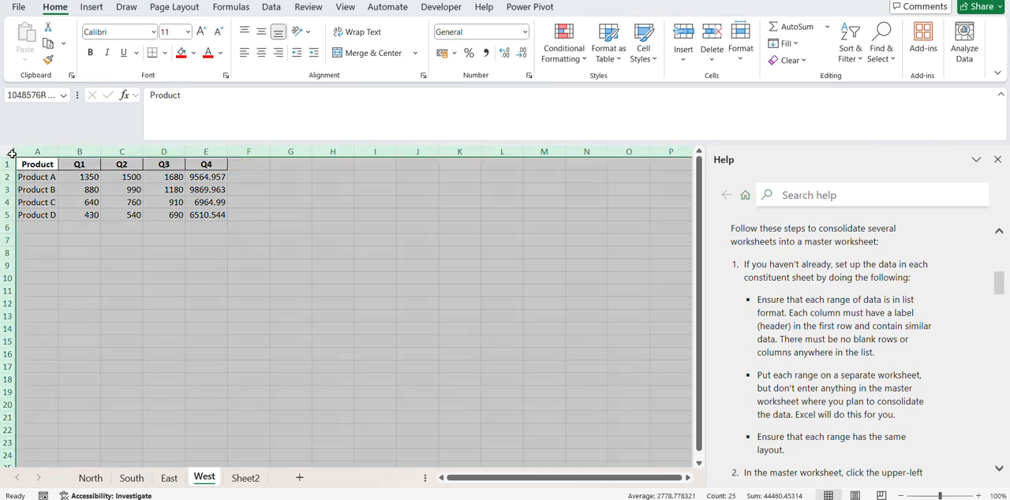
pyautogui.doubleClick(54, 150)
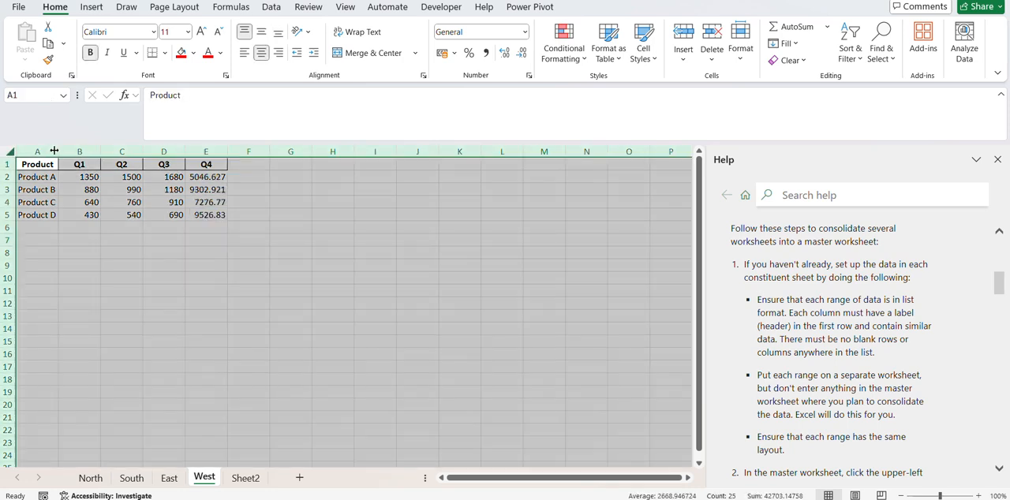
pyautogui.doubleClick(57, 151)
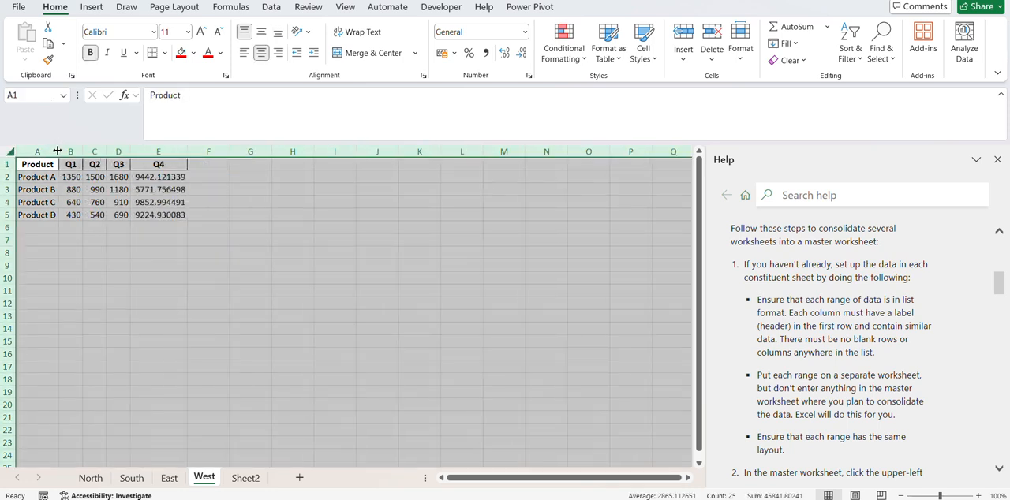
pyautogui.click(487, 53)
# Try to replace the RANDARRAY formula by copying and pasting only cell E2 of the West sheet onto itself.
pyautogui.click(220, 177)
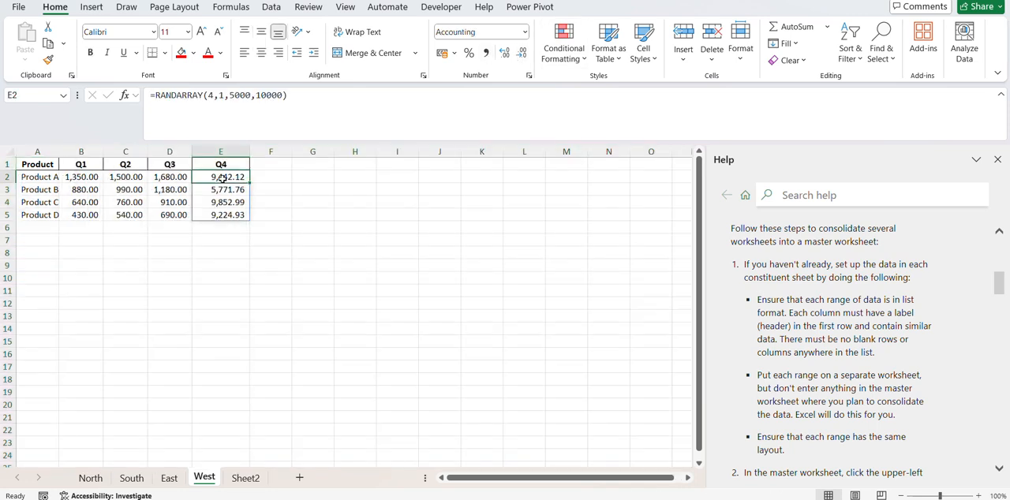
pyautogui.hotkey('ctrl', 'c')
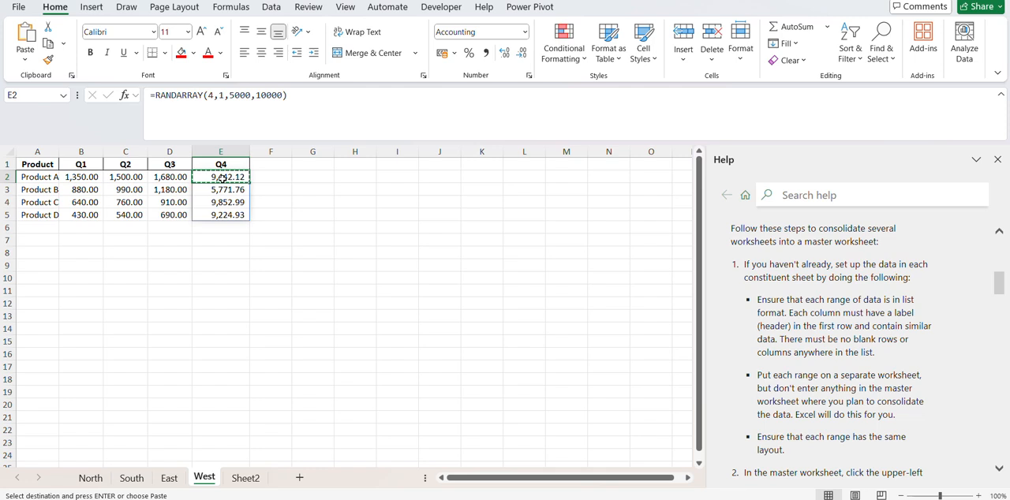
pyautogui.hotkey('ctrl', 'v')
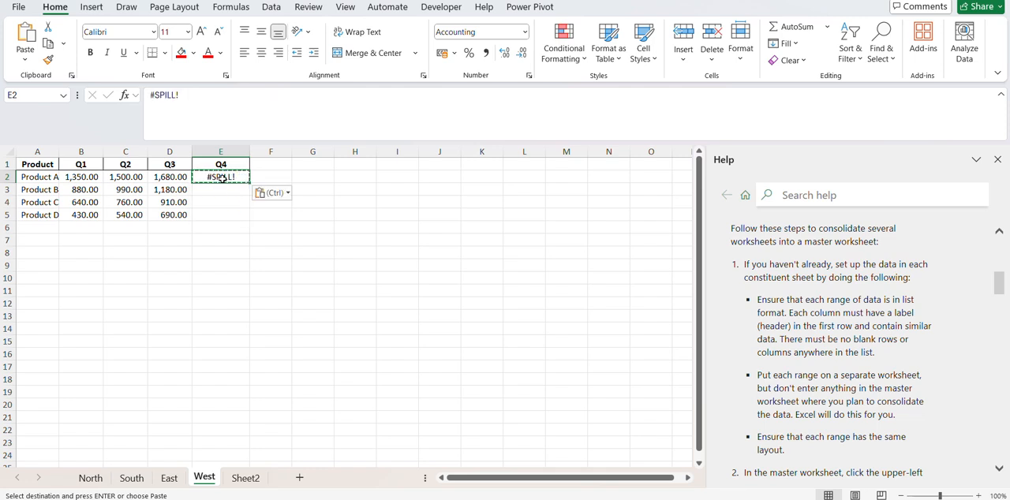
pyautogui.hotkey('ctrl', 'z')
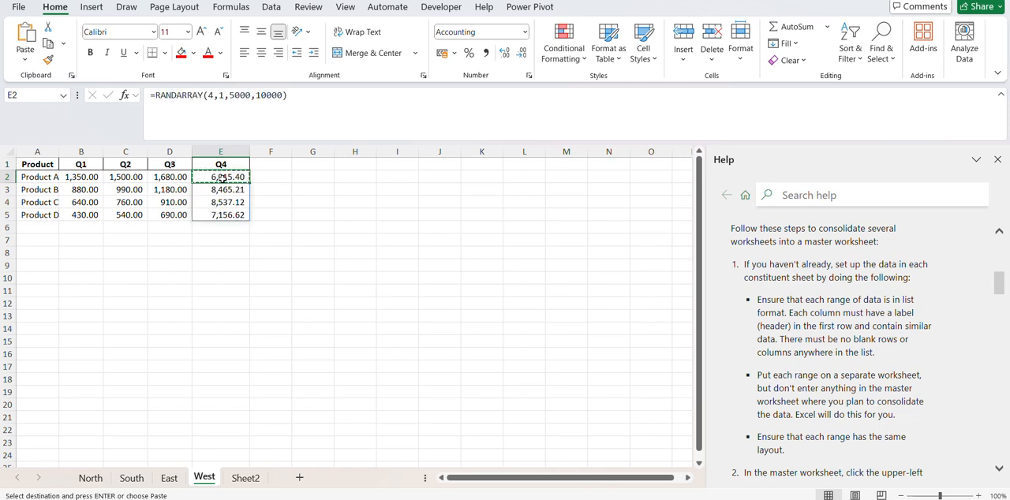
# Convert the West sheet's Q4 formula results in E2:E5 to static values and check the content of cell E5.
pyautogui.hotkey('shift', 'Down')
pyautogui.hotkey('shift', 'Down')
pyautogui.hotkey('shift', 'Down')
pyautogui.hotkey('ctrl', 'c')
pyautogui.press('Escape')
pyautogui.hotkey('ctrl', 'c')
pyautogui.hotkey('ctrl', 'shift', 'v')
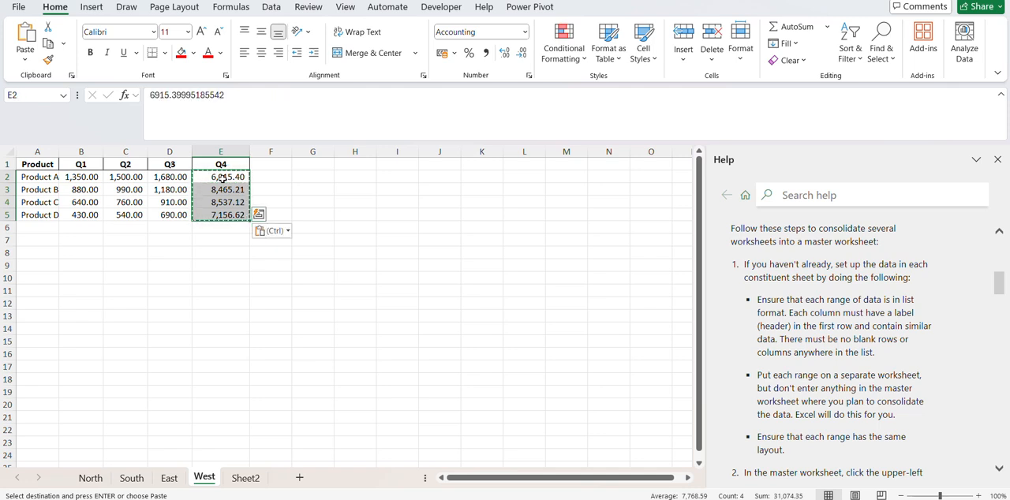
pyautogui.click(228, 250)
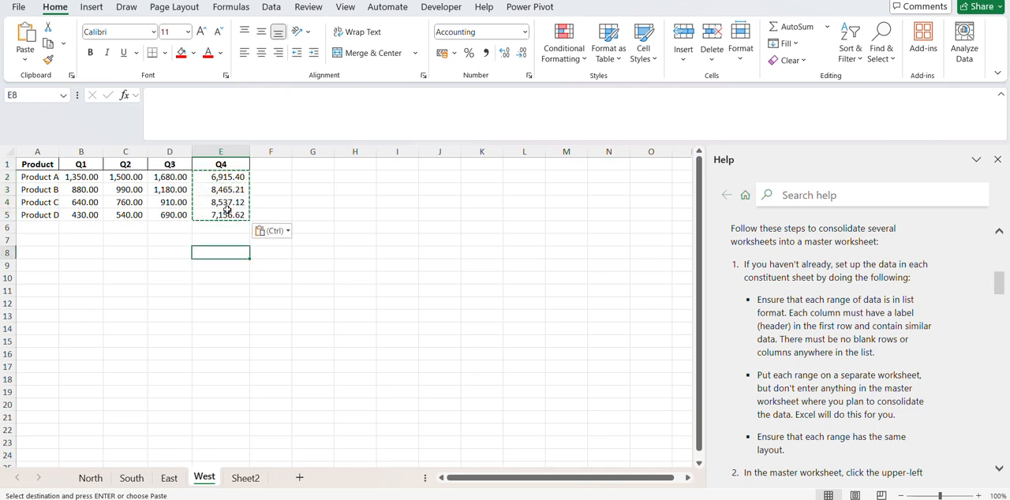
pyautogui.doubleClick(225, 215)
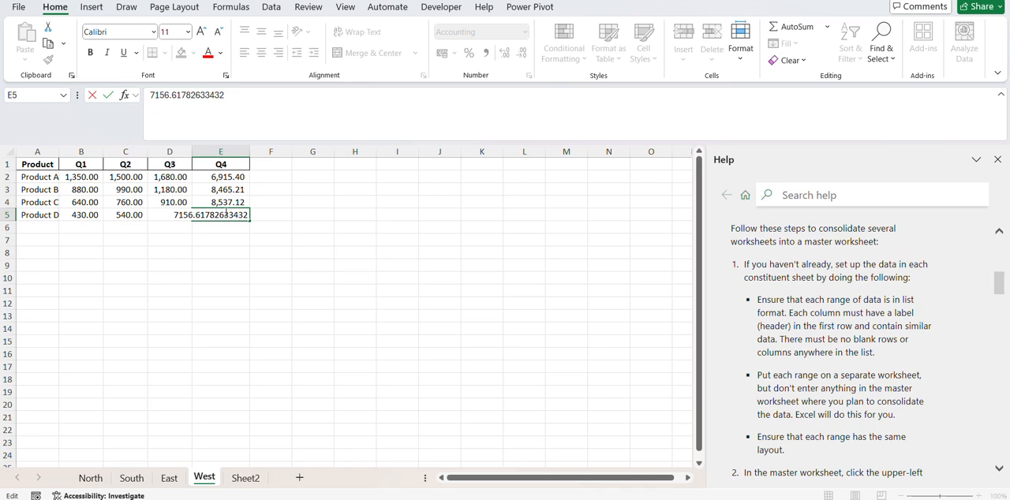
pyautogui.press('Return')
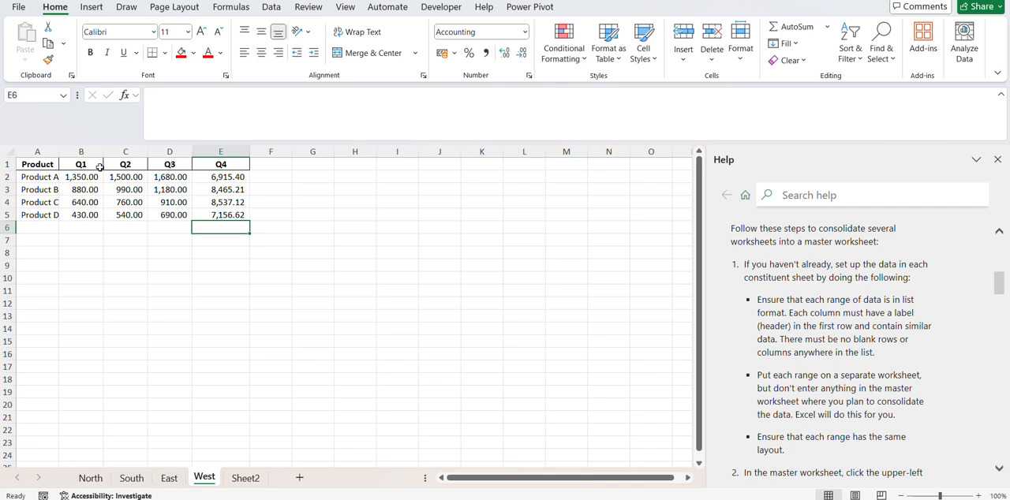
# Review the quarterly product tables on the North, South, East and West sheets and compare their layout.
pyautogui.click(90, 480)
pyautogui.click(151, 342)
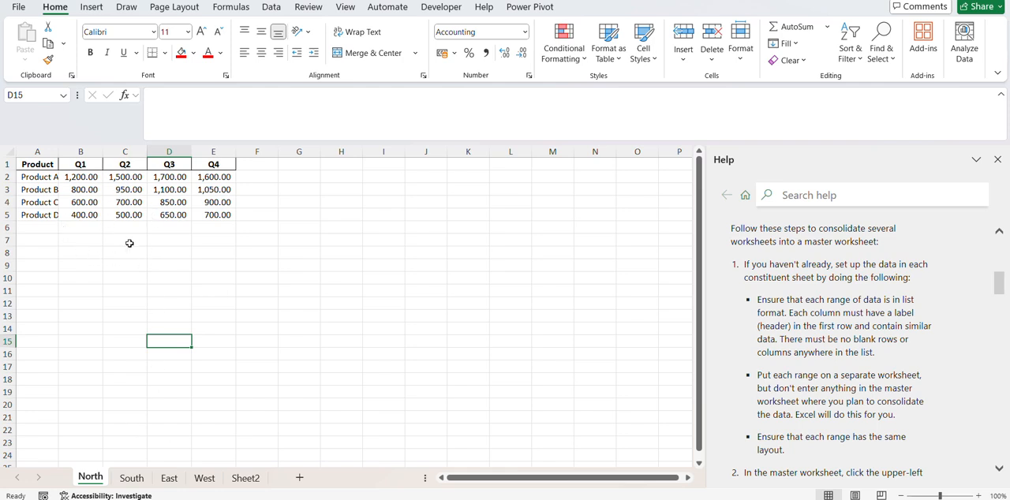
pyautogui.click(131, 478)
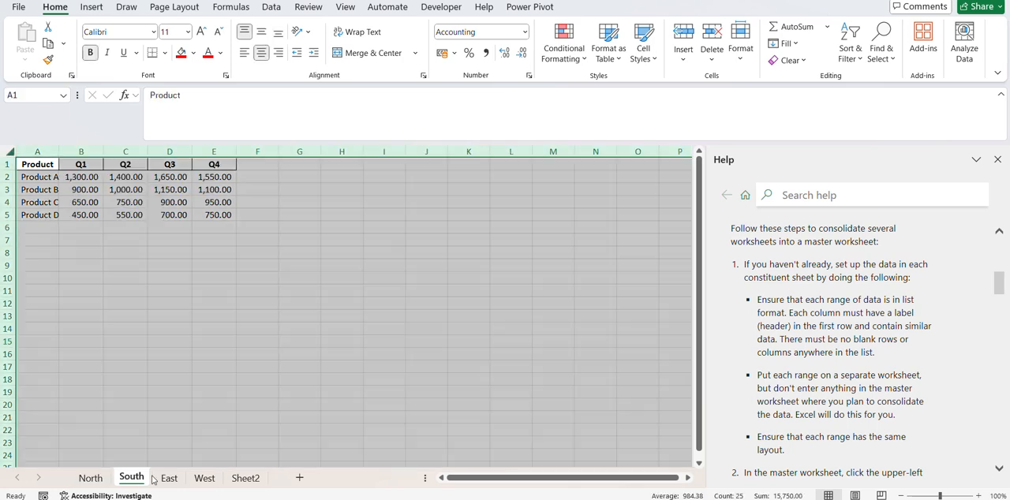
pyautogui.click(222, 419)
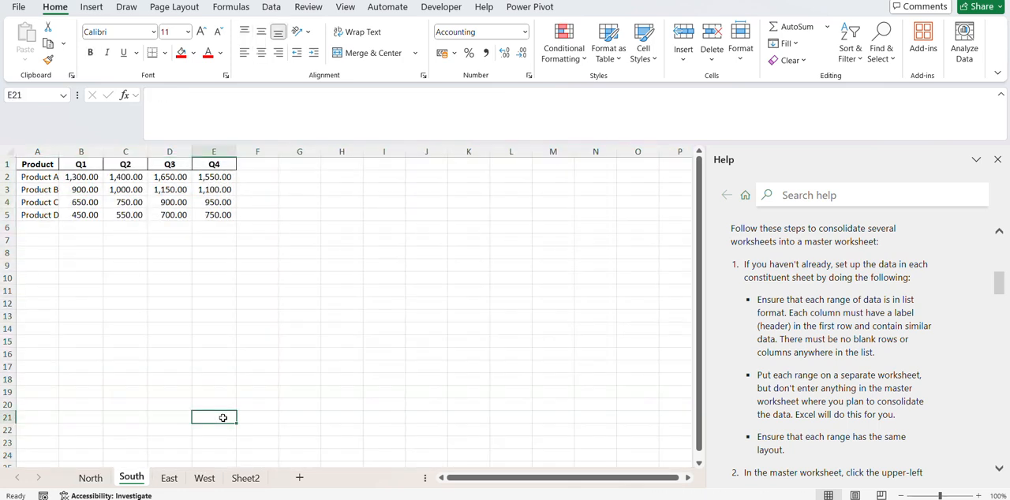
pyautogui.click(178, 480)
pyautogui.click(93, 479)
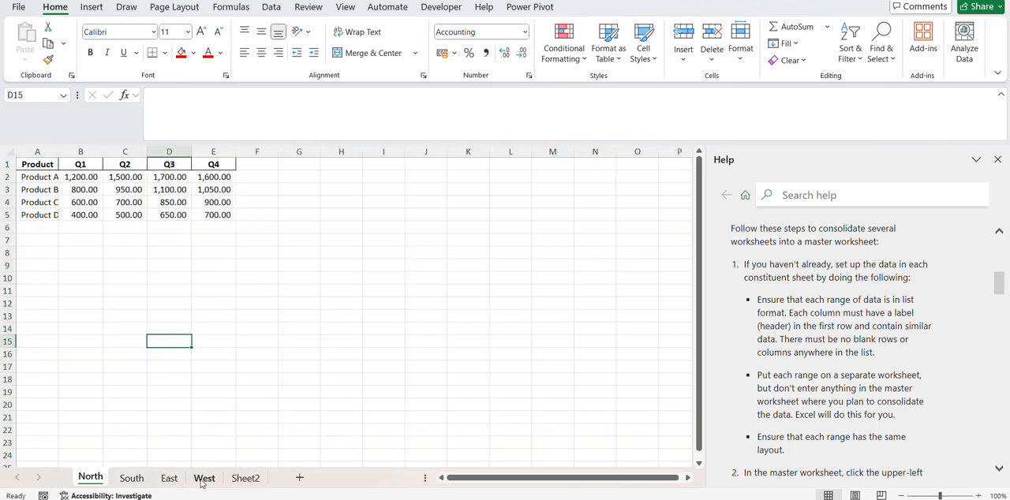
pyautogui.click(205, 479)
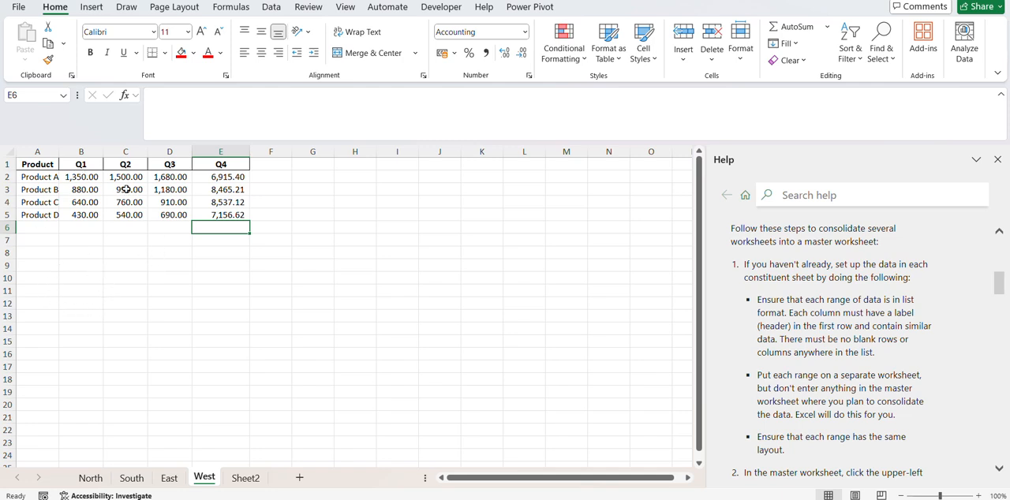
# Widen column A of the North sheet so the product names fit.
pyautogui.click(95, 480)
pyautogui.moveTo(58, 152); pyautogui.dragTo(65, 152)
pyautogui.click(10, 153)
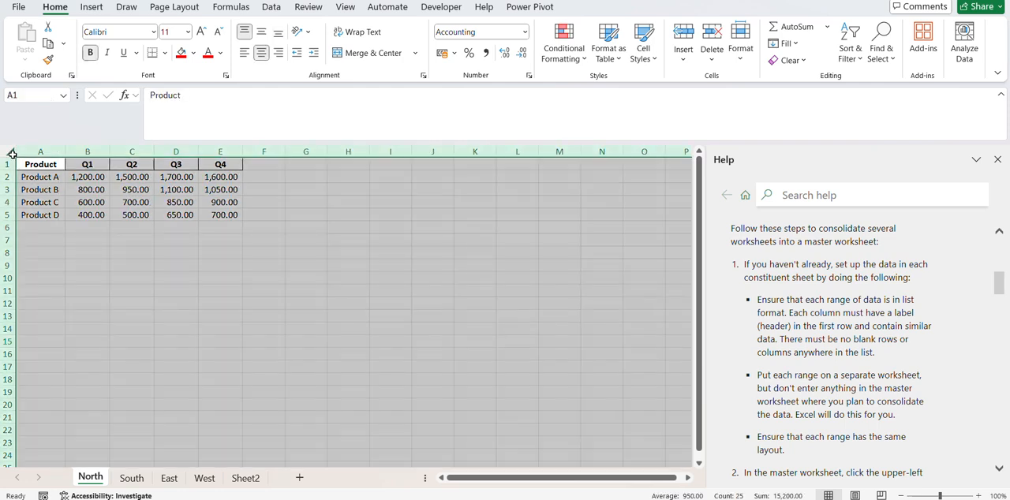
pyautogui.click(116, 357)
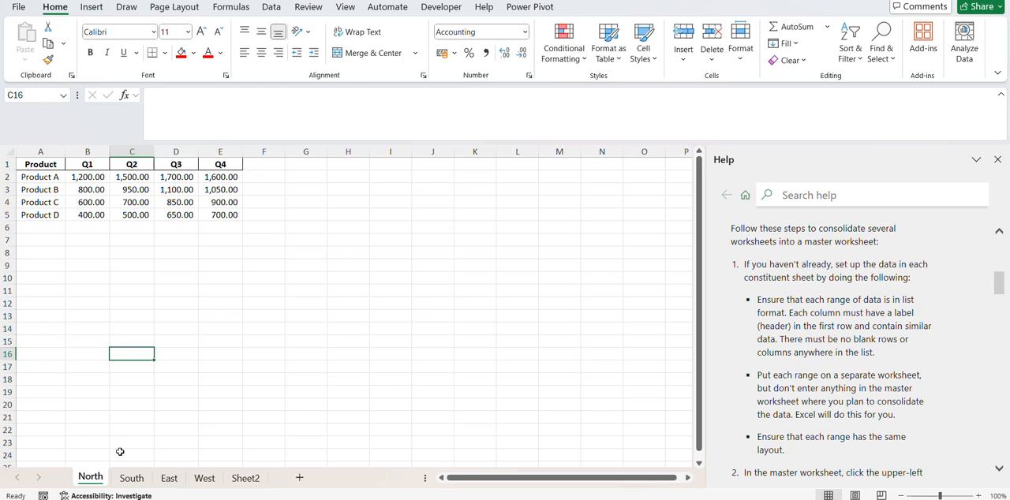
# Check the South, East and West sheets, and select cell C3 on the empty Sheet2.
pyautogui.click(131, 479)
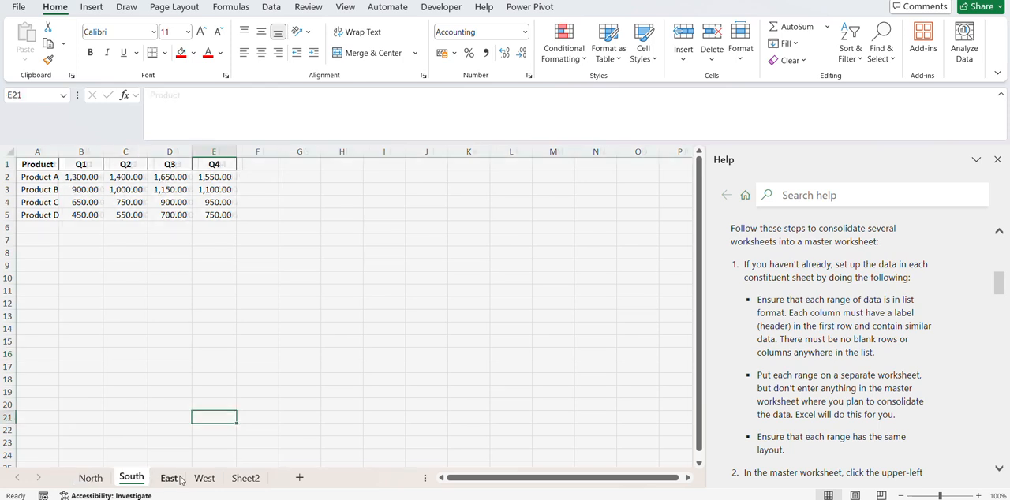
pyautogui.click(169, 478)
pyautogui.click(205, 478)
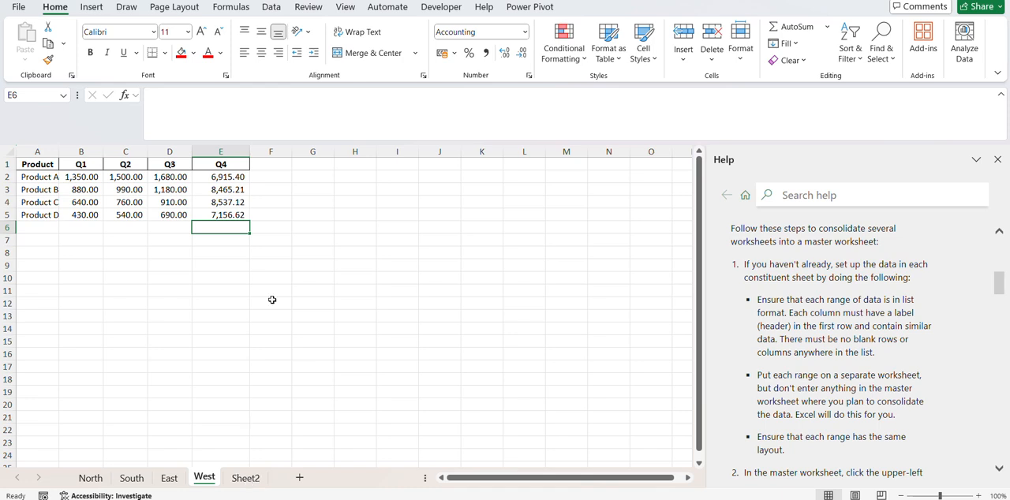
pyautogui.click(245, 481)
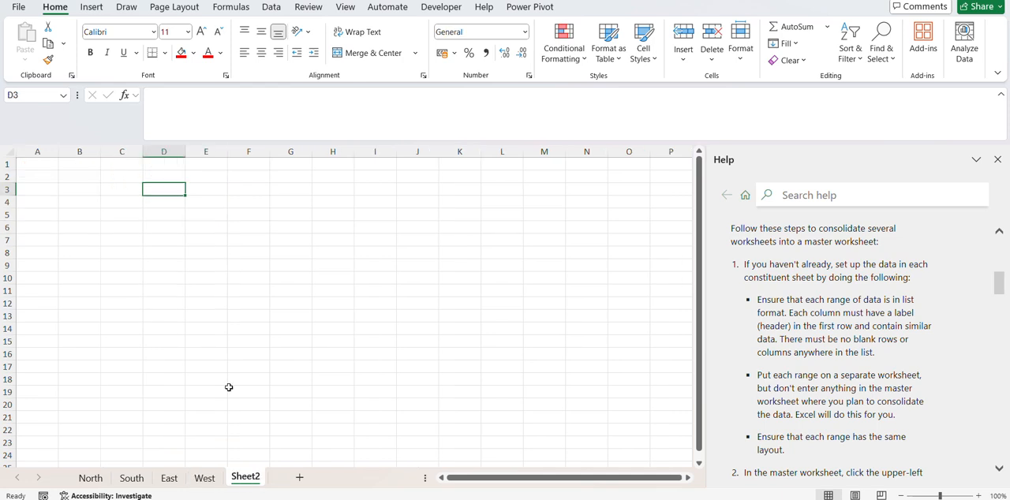
pyautogui.click(126, 190)
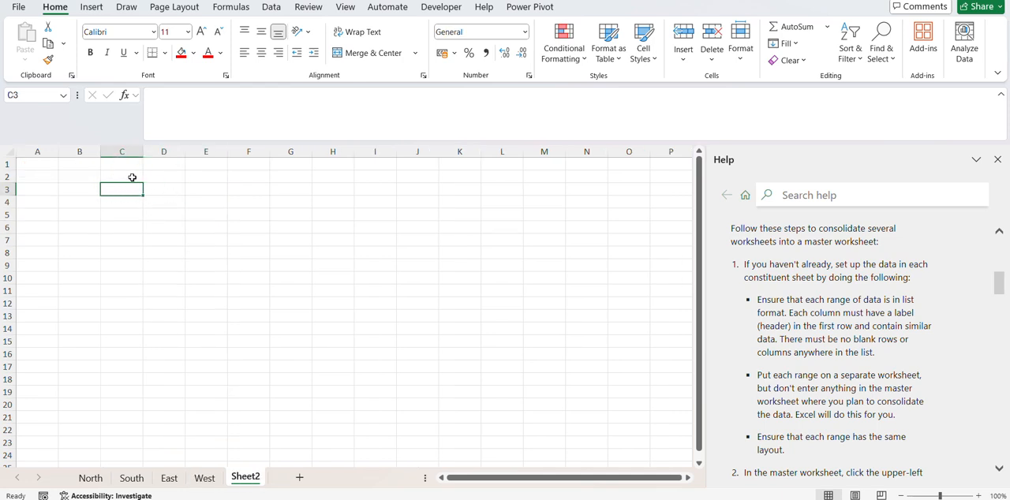
# Start the Consolidate command for cell C3 of Sheet2 with Sum as the function.
pyautogui.click(271, 7)
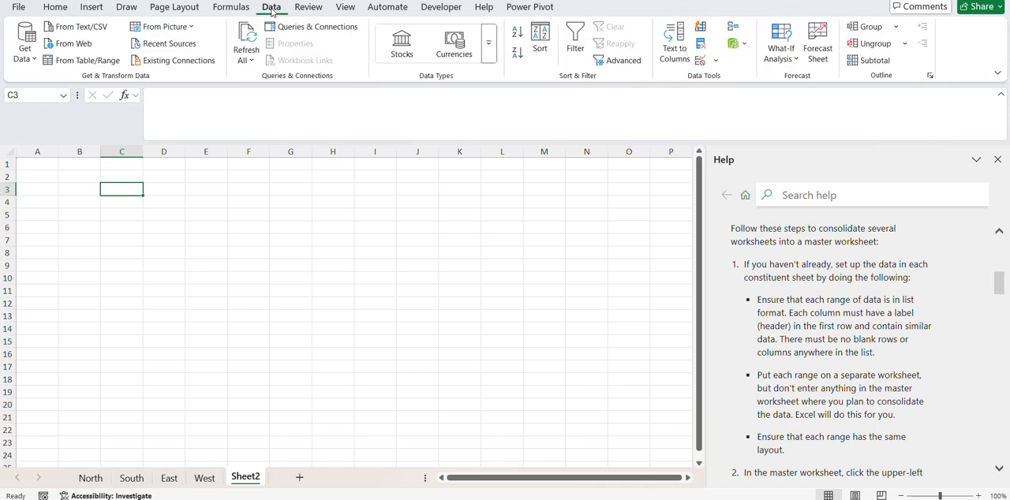
pyautogui.click(732, 30)
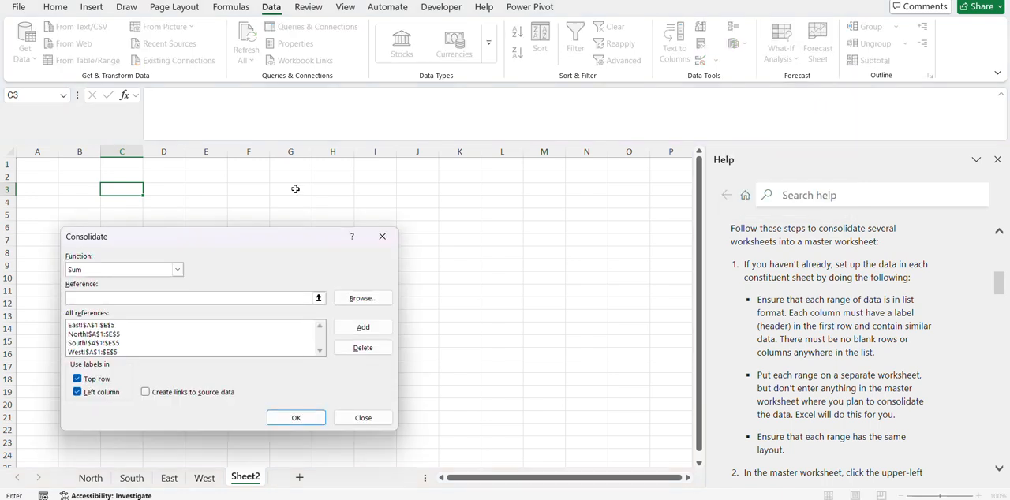
pyautogui.click(177, 270)
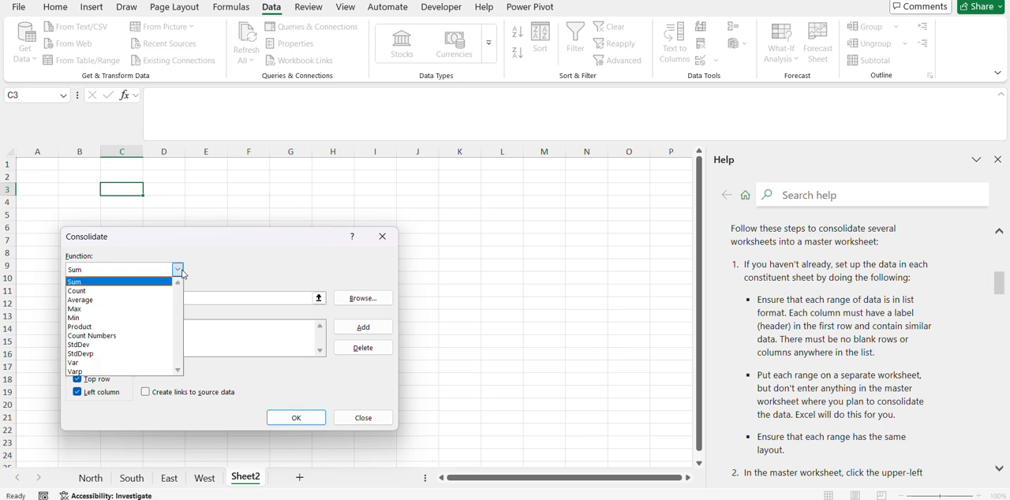
pyautogui.click(143, 282)
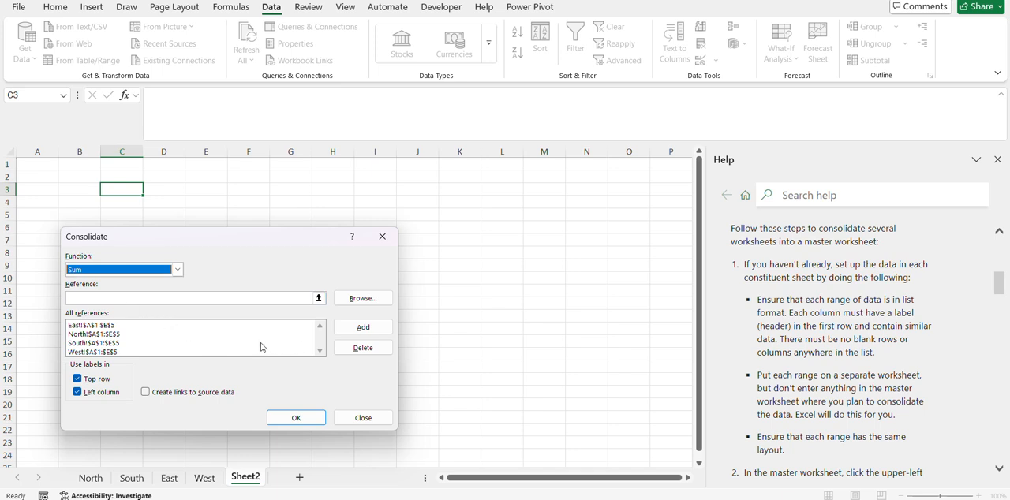
# Delete the existing East, North, South and West A1:E5 references from the consolidation list.
pyautogui.click(348, 354)
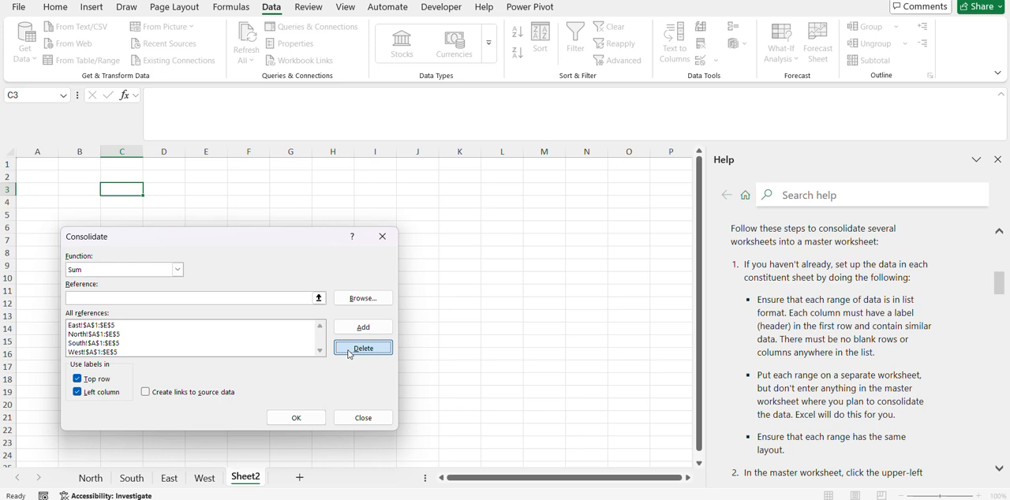
pyautogui.click(229, 326)
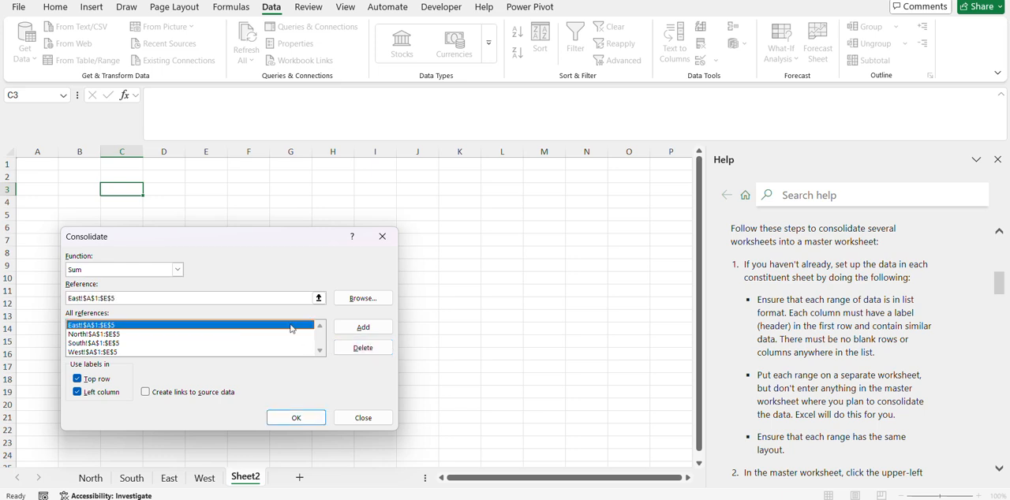
pyautogui.click(348, 348)
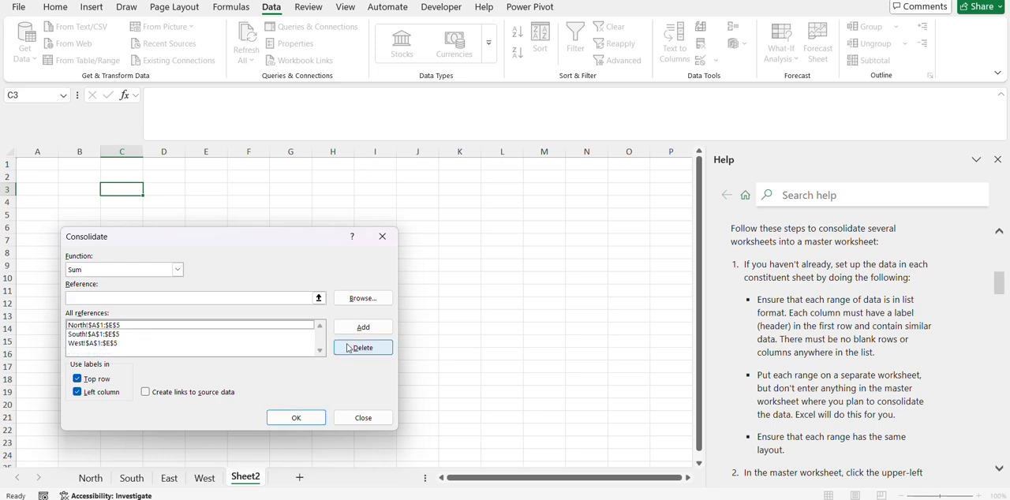
pyautogui.click(266, 326)
pyautogui.click(356, 350)
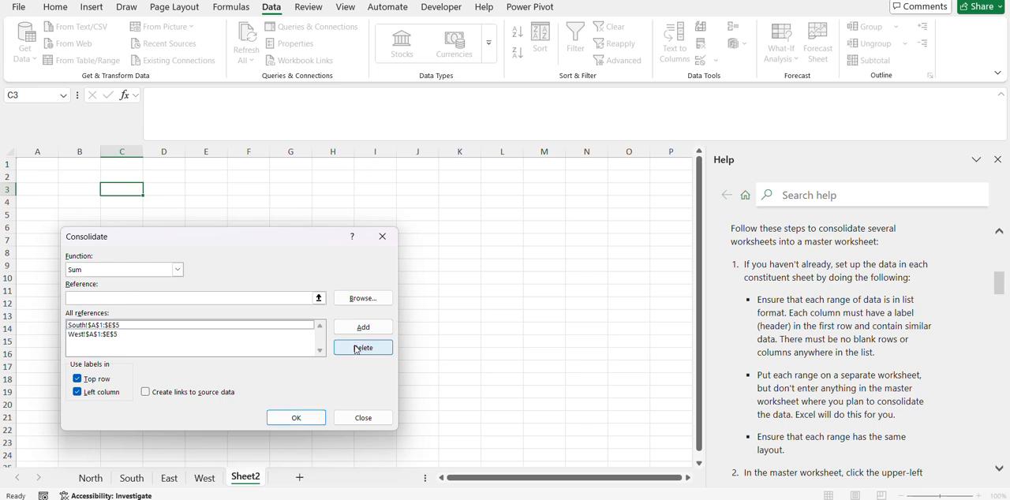
pyautogui.click(266, 326)
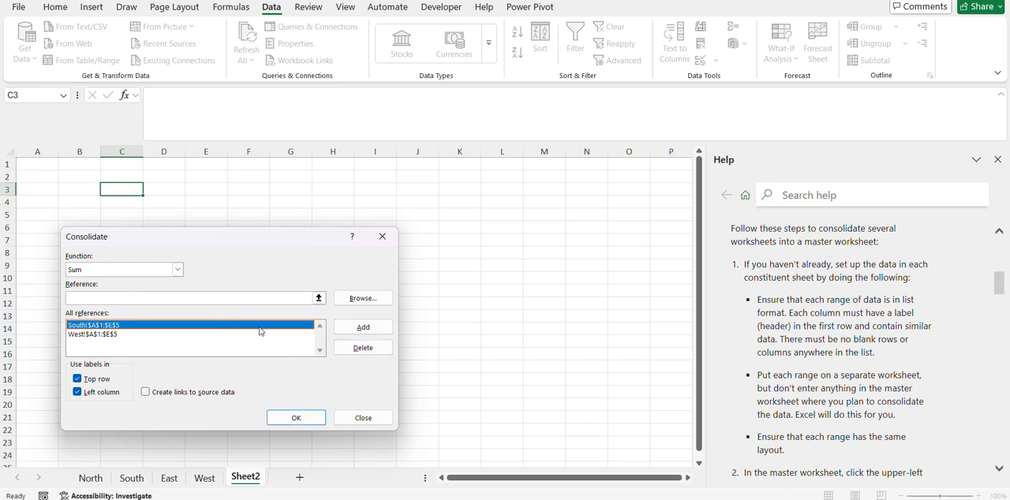
pyautogui.click(360, 351)
pyautogui.click(274, 327)
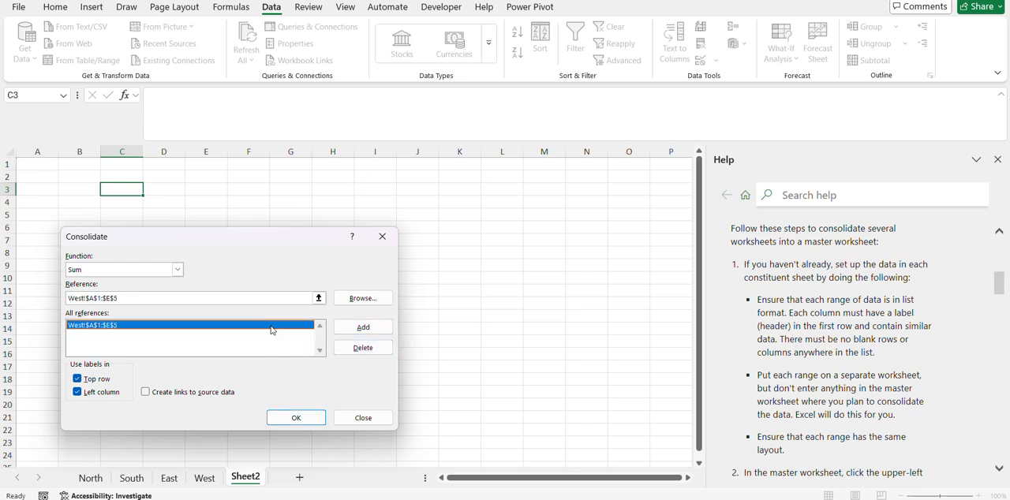
pyautogui.click(360, 351)
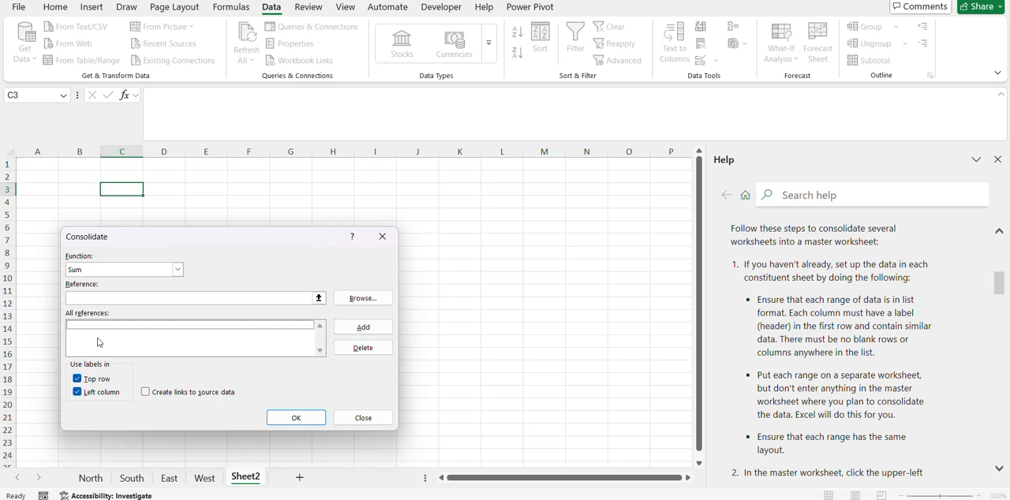
# Choose Sum as the consolidation function and add the North sheet's range A1:E5 as a reference.
pyautogui.click(177, 271)
pyautogui.click(142, 283)
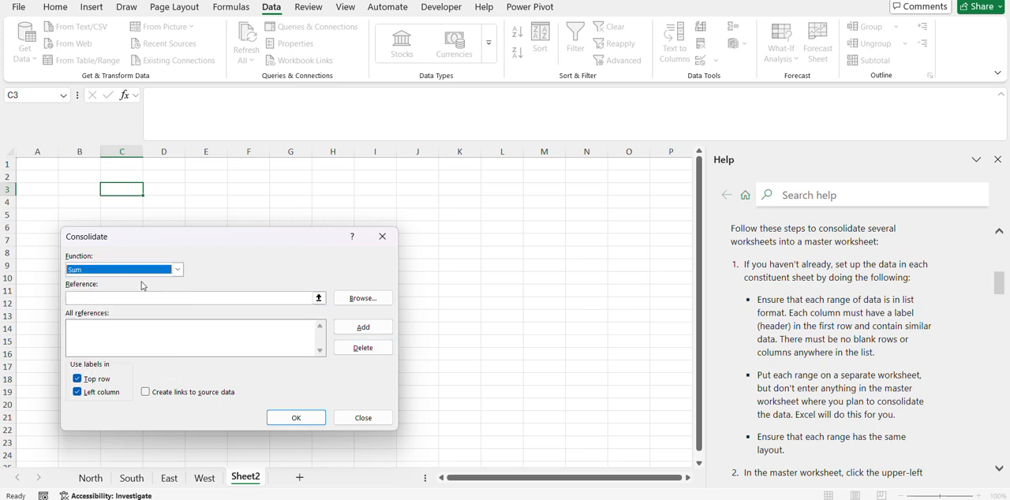
pyautogui.click(108, 297)
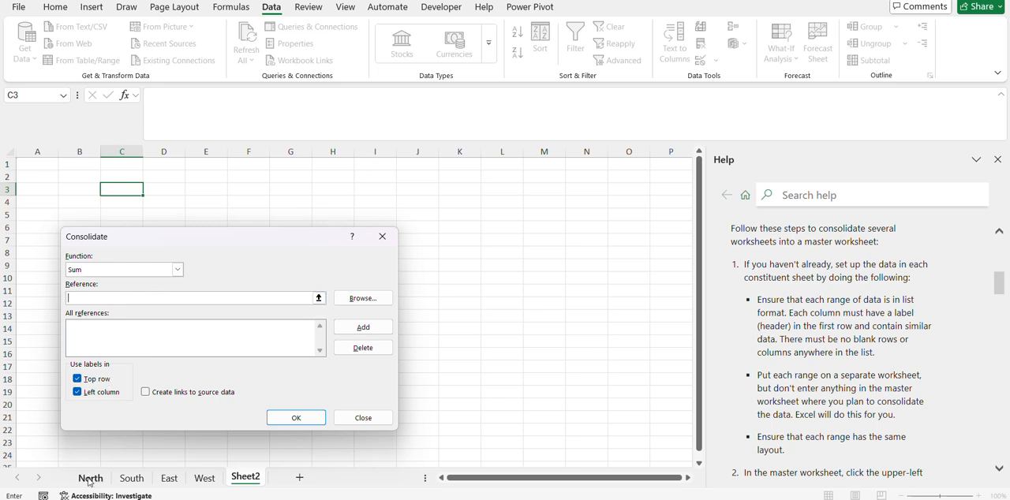
pyautogui.click(89, 483)
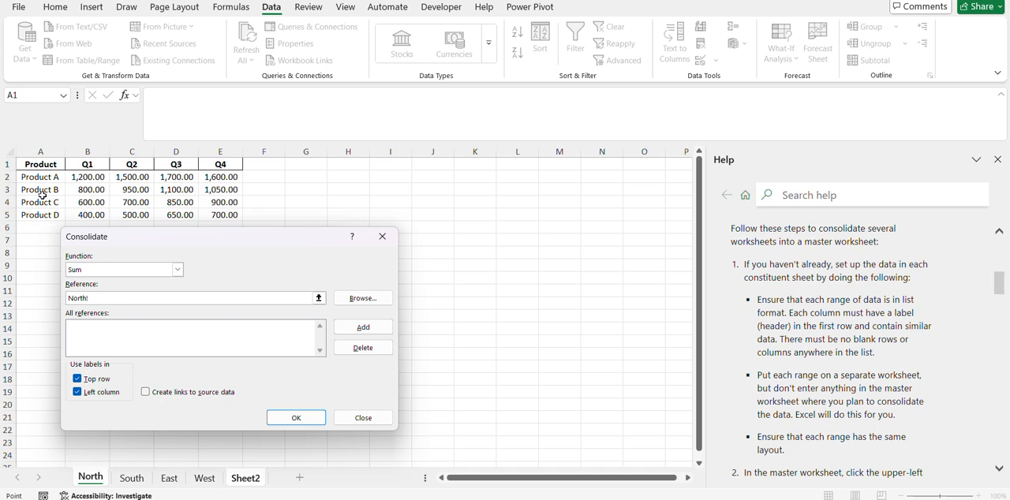
pyautogui.click(37, 166)
pyautogui.moveTo(37, 166); pyautogui.dragTo(224, 213)
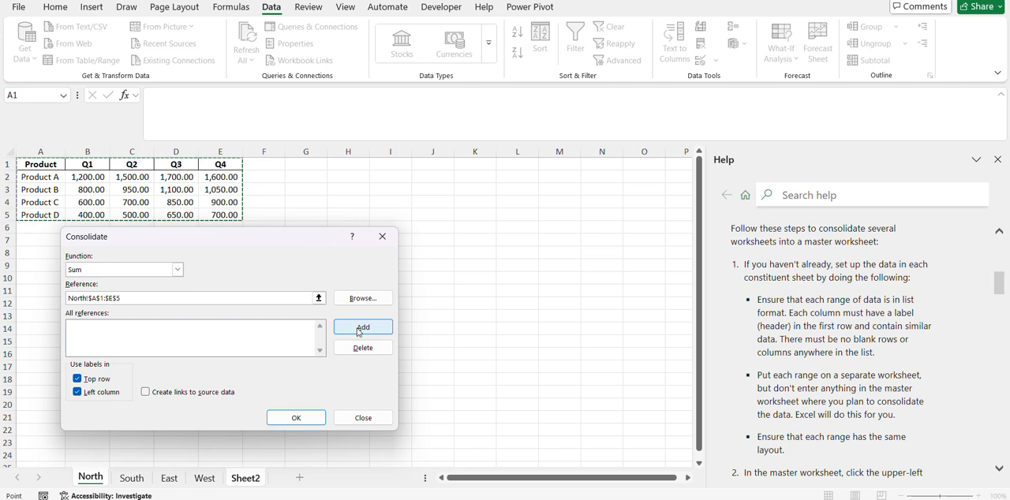
pyautogui.click(357, 328)
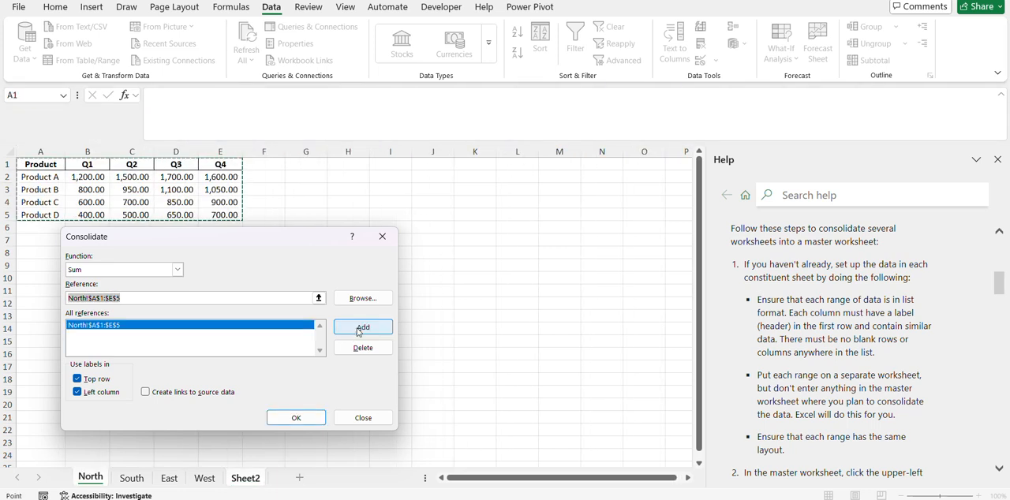
# Add range A1:E5 of the South, East and West sheets to the consolidation references.
pyautogui.click(131, 482)
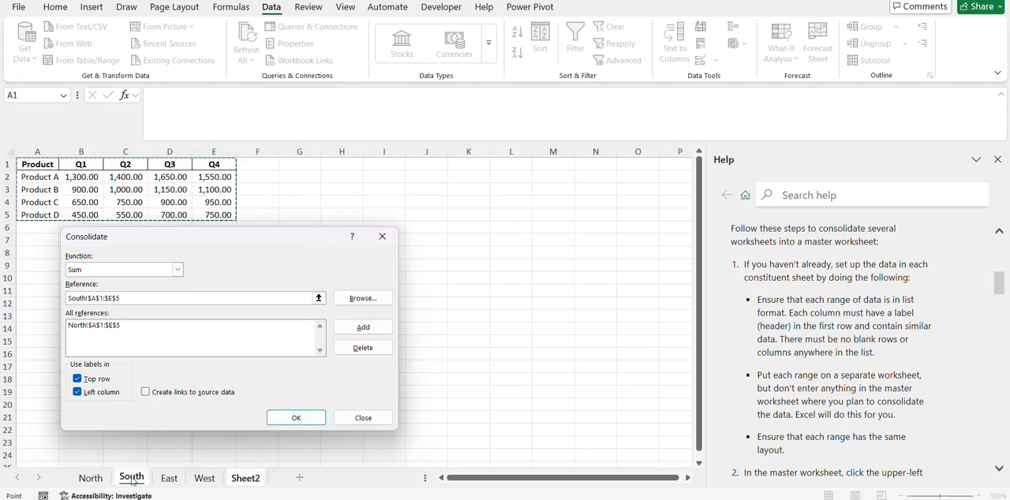
pyautogui.moveTo(30, 165); pyautogui.dragTo(210, 208)
pyautogui.click(369, 329)
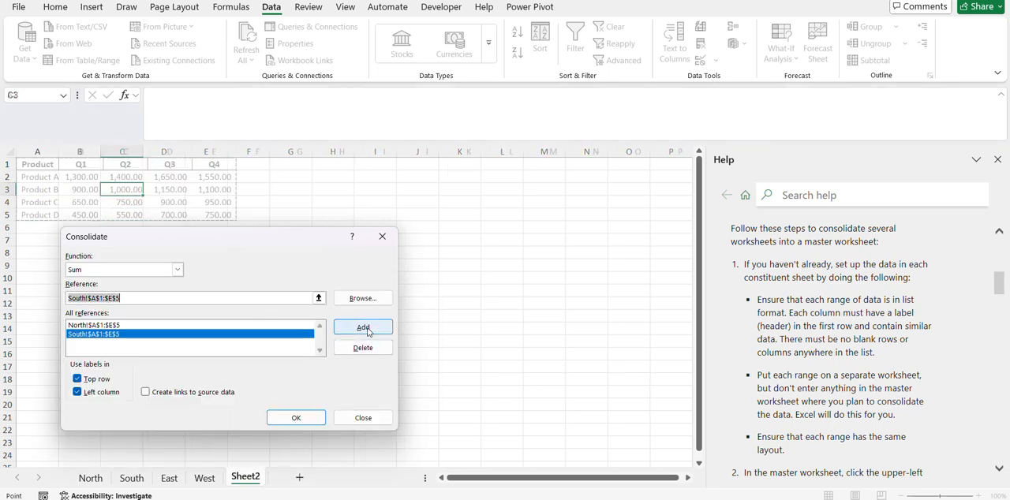
pyautogui.click(169, 479)
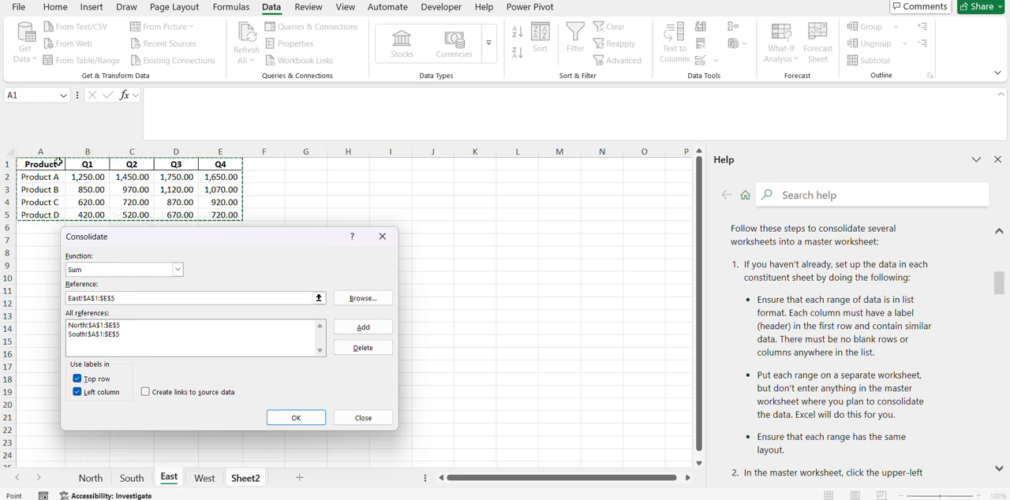
pyautogui.click(365, 330)
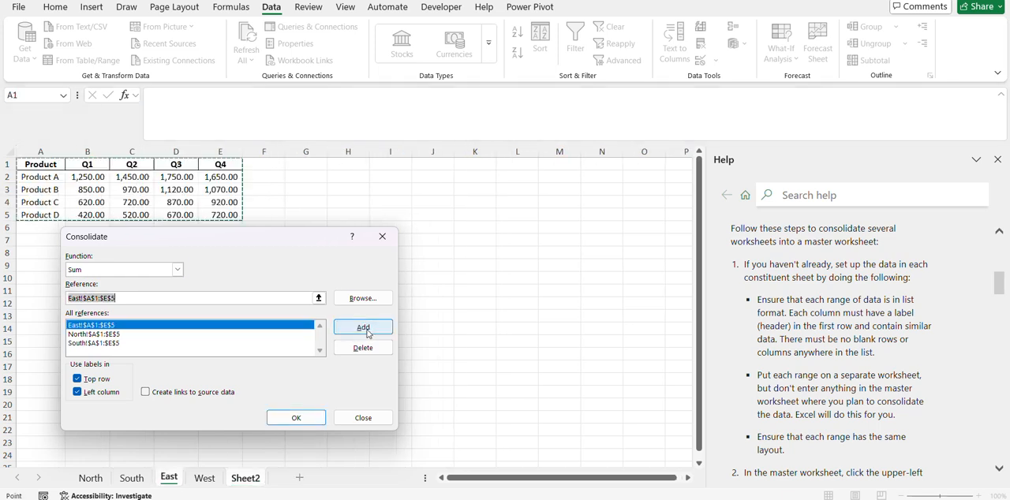
pyautogui.click(204, 478)
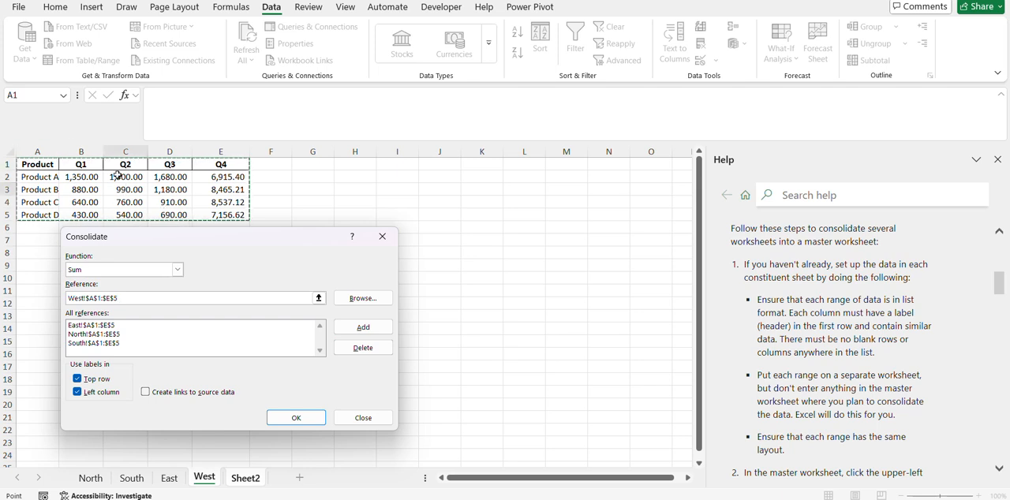
pyautogui.click(364, 330)
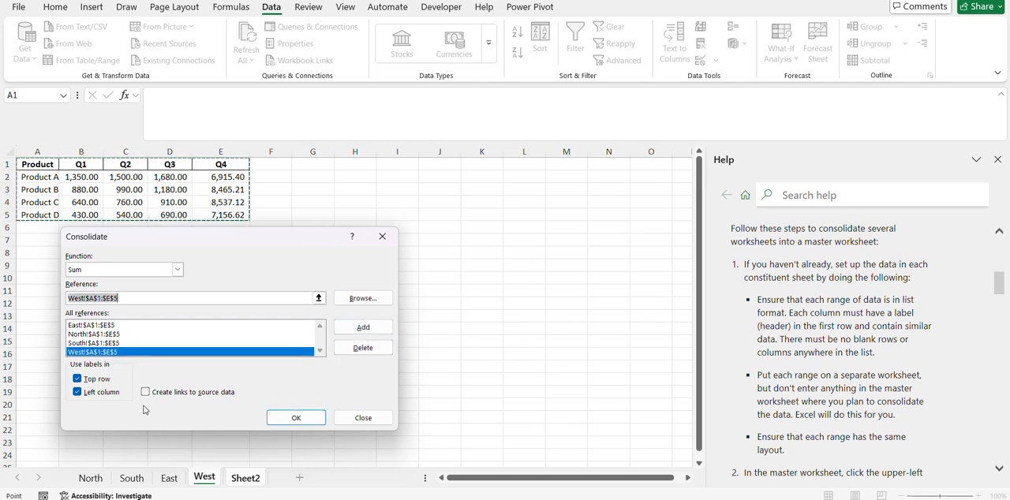
# Consolidate the references using top row and left column labels, with links to the source data.
pyautogui.click(77, 379)
pyautogui.click(78, 392)
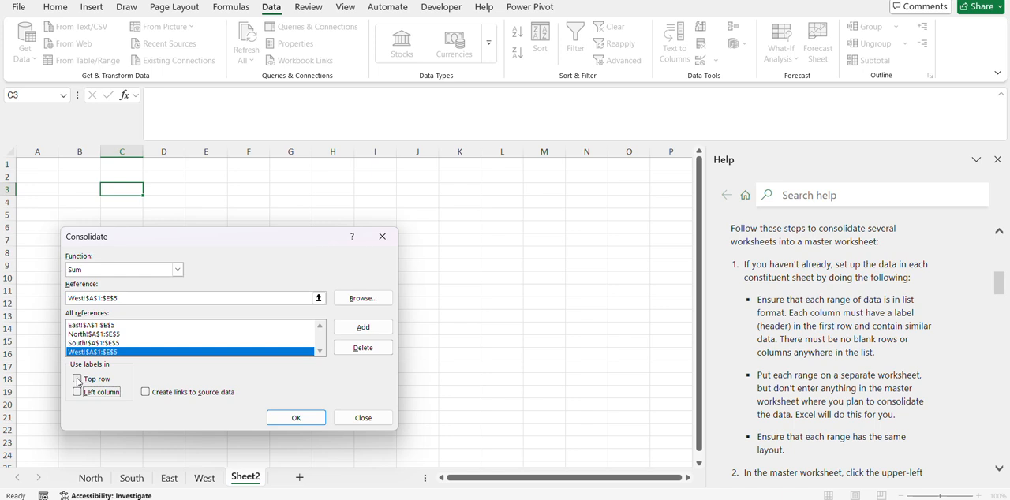
pyautogui.click(78, 379)
pyautogui.click(77, 393)
pyautogui.click(147, 395)
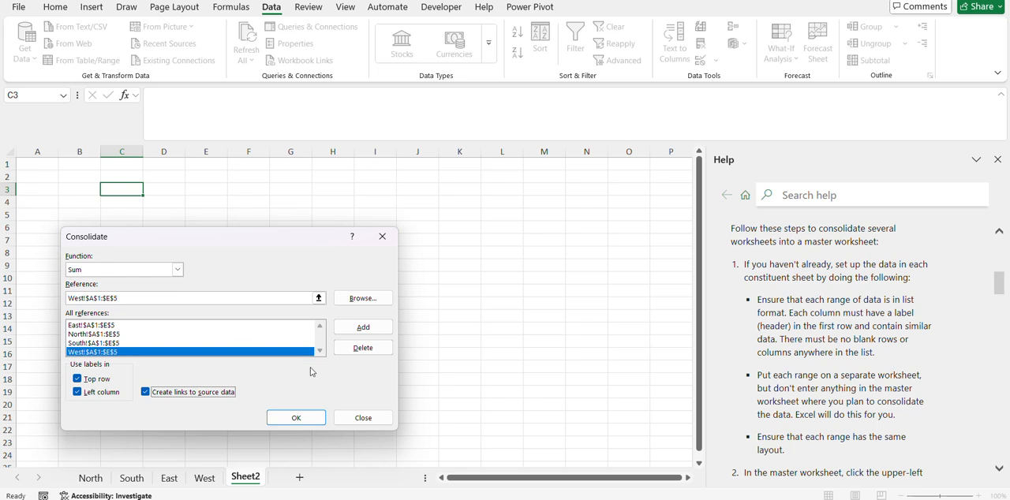
pyautogui.click(298, 422)
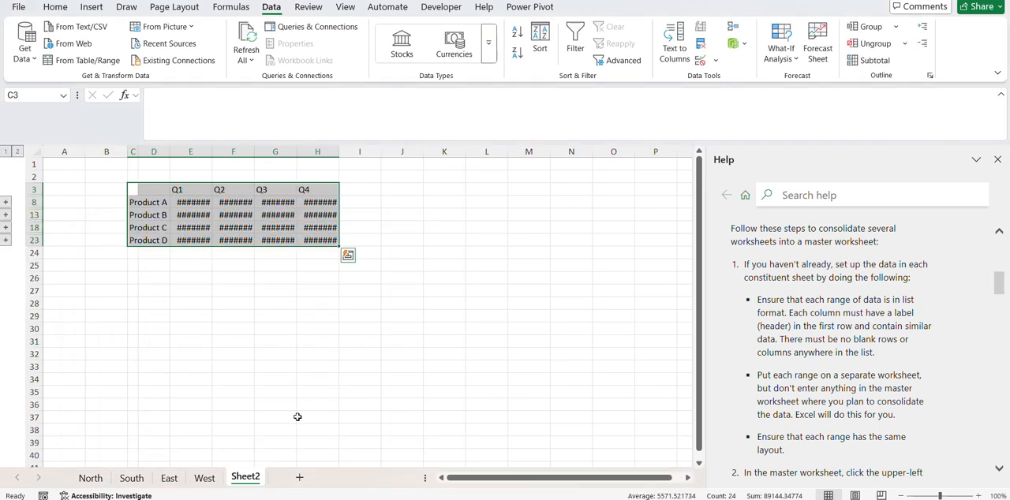
# Fit all column widths on Sheet2 to their contents.
pyautogui.click(36, 151)
pyautogui.moveTo(139, 152); pyautogui.dragTo(170, 150)
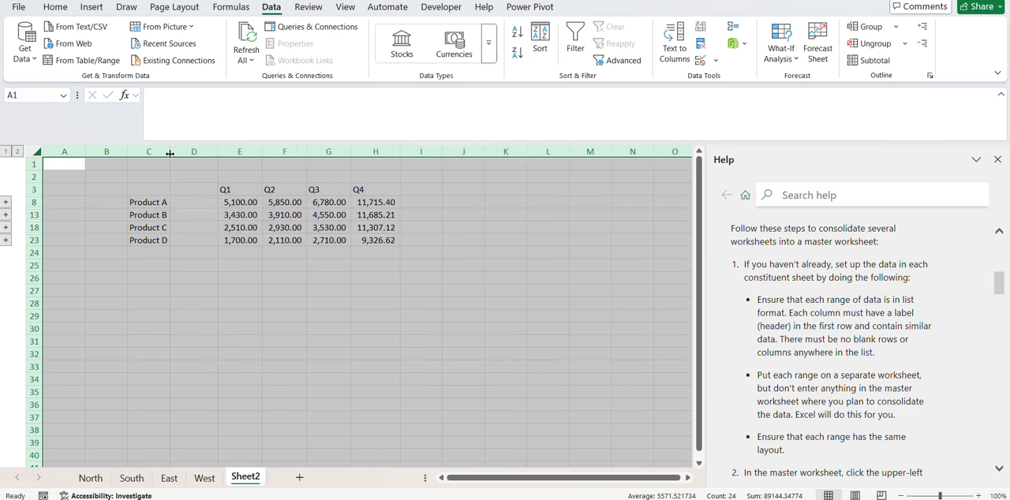
# Examine the consolidated table's quarter headers, product labels and empty column D, and the formula in cell F8.
pyautogui.moveTo(225, 189); pyautogui.dragTo(370, 193)
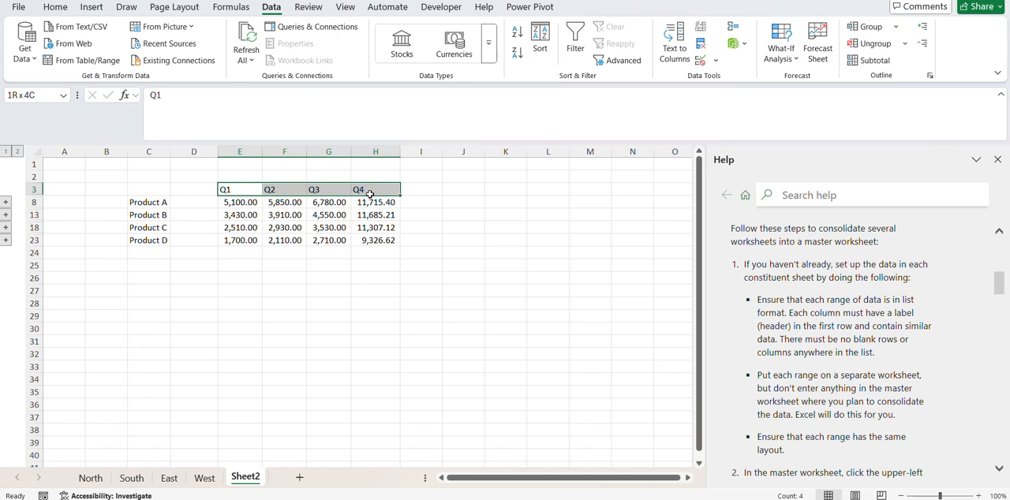
pyautogui.moveTo(369, 194); pyautogui.dragTo(370, 193)
pyautogui.moveTo(148, 202); pyautogui.dragTo(154, 238)
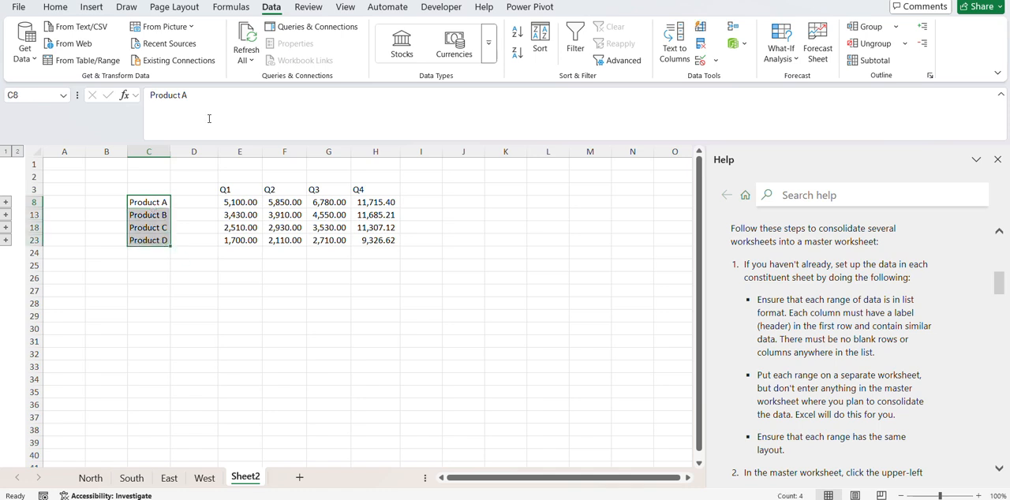
pyautogui.click(193, 151)
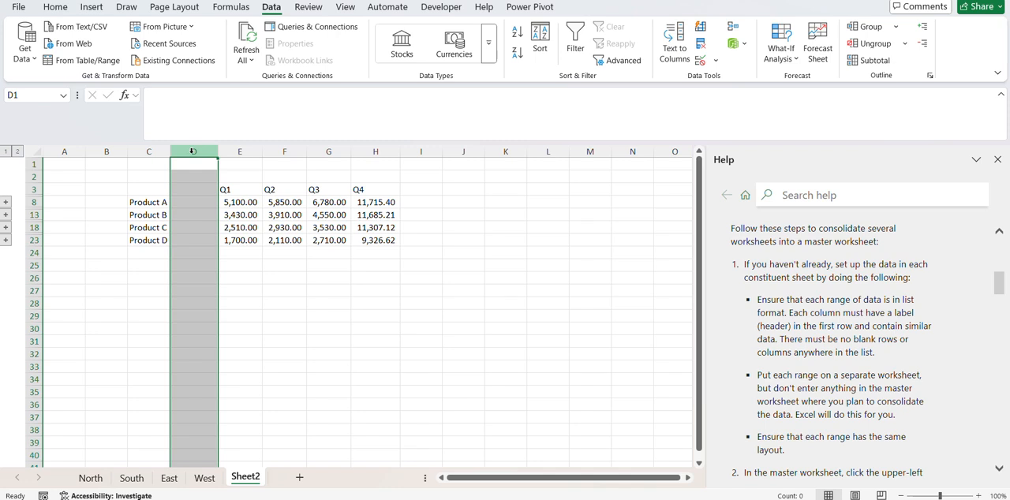
pyautogui.click(275, 203)
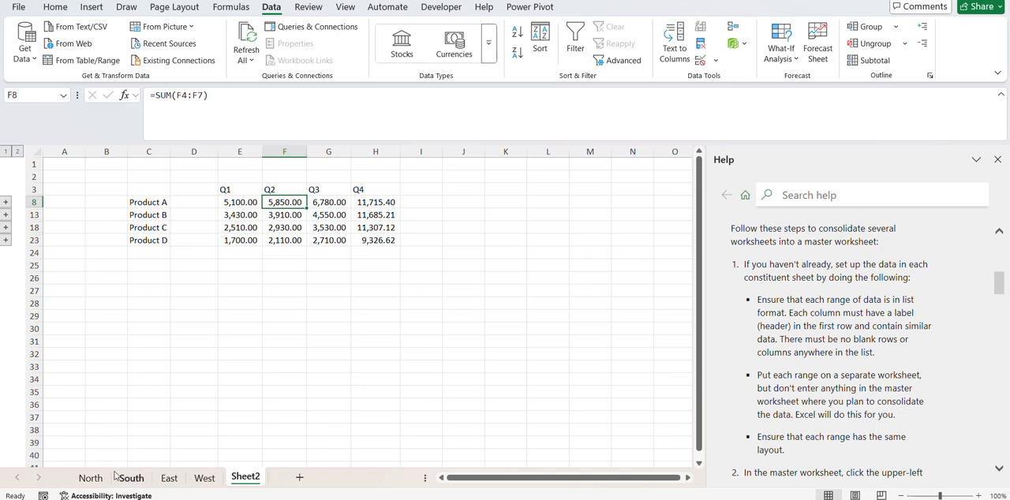
# Close the Help pane and compare the West sheet's data with the consolidated table on Sheet2.
pyautogui.click(998, 160)
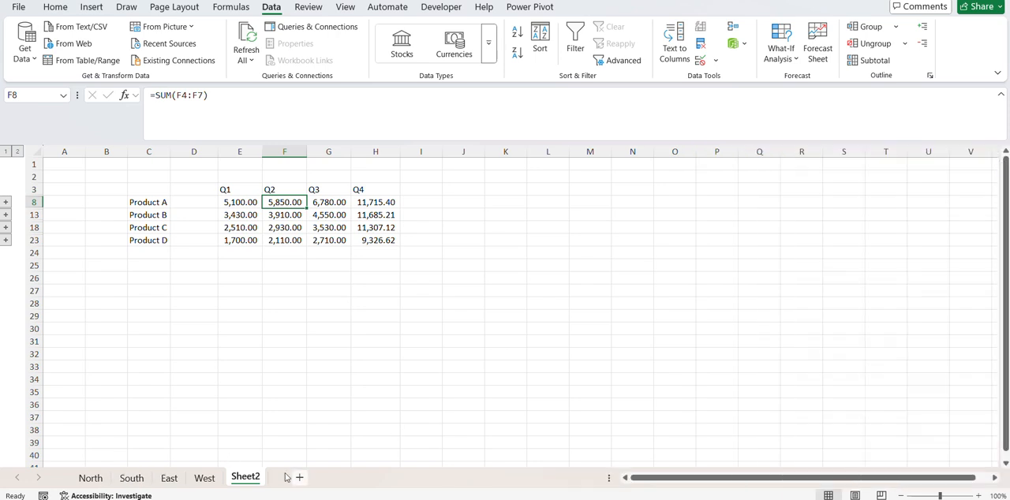
pyautogui.click(204, 479)
pyautogui.click(246, 478)
pyautogui.click(205, 480)
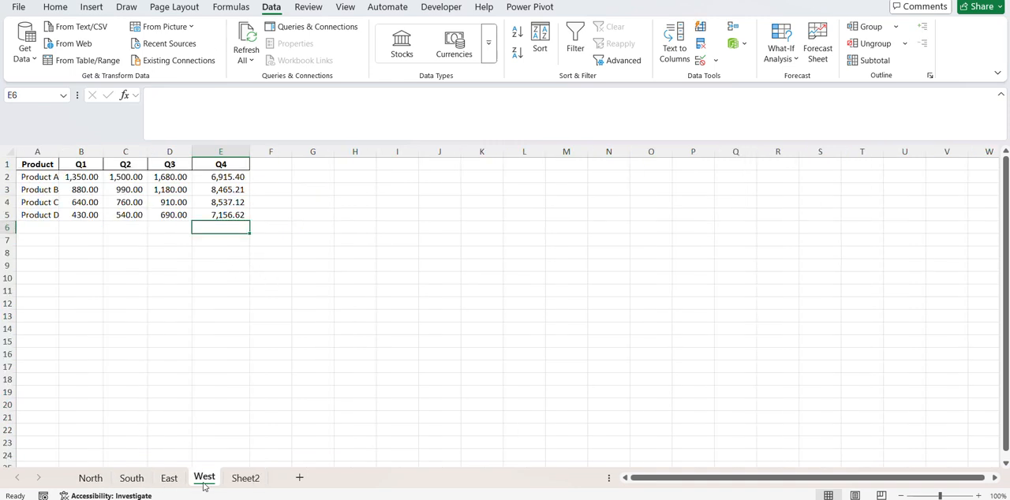
pyautogui.click(244, 478)
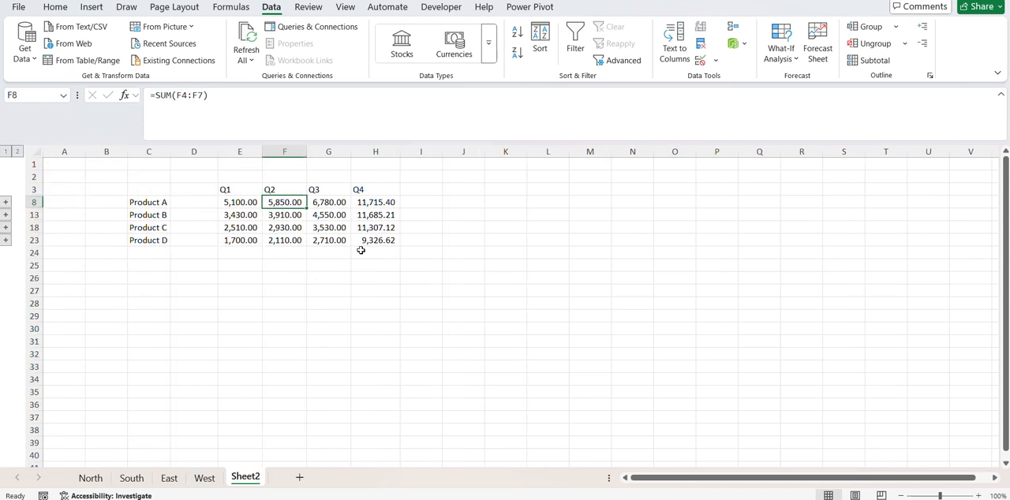
pyautogui.click(395, 205)
pyautogui.click(444, 206)
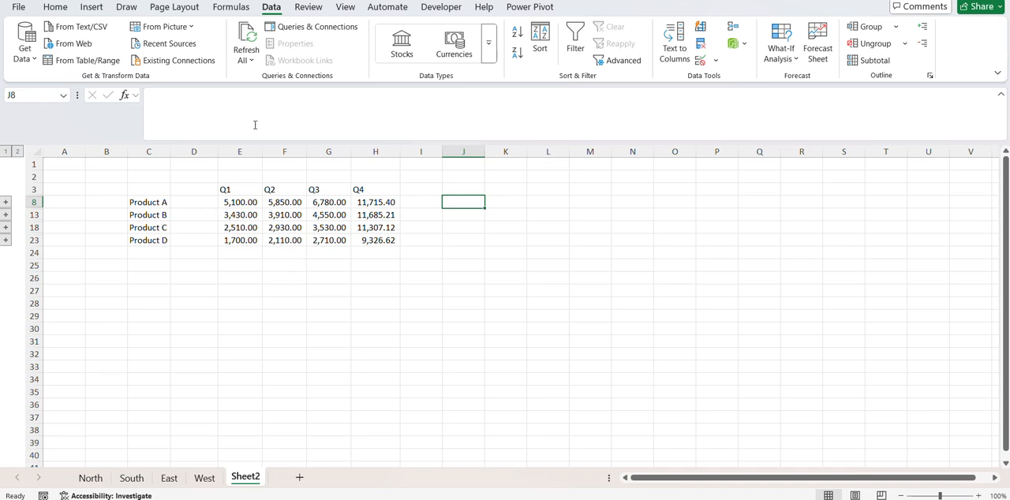
# Open a second window of the Sales_Data workbook and snap the original window to part of the screen.
pyautogui.click(345, 10)
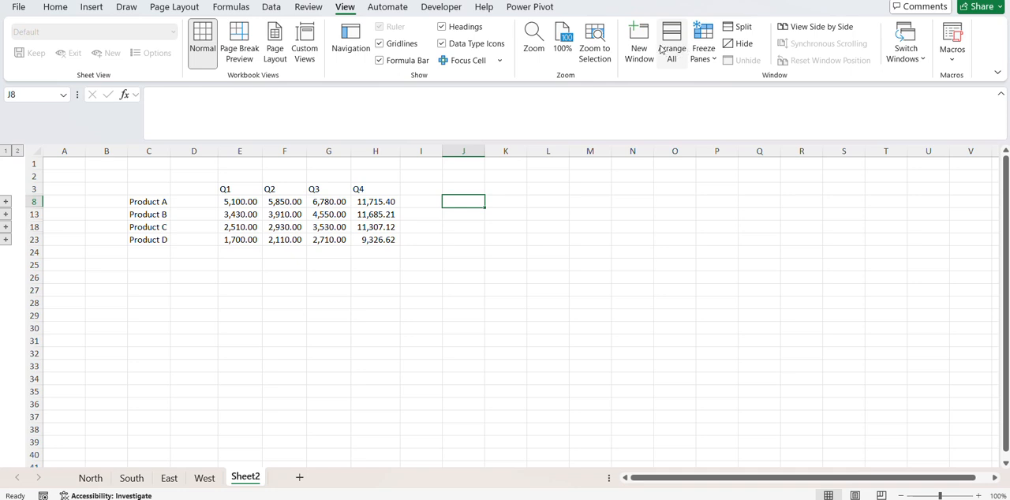
pyautogui.click(642, 41)
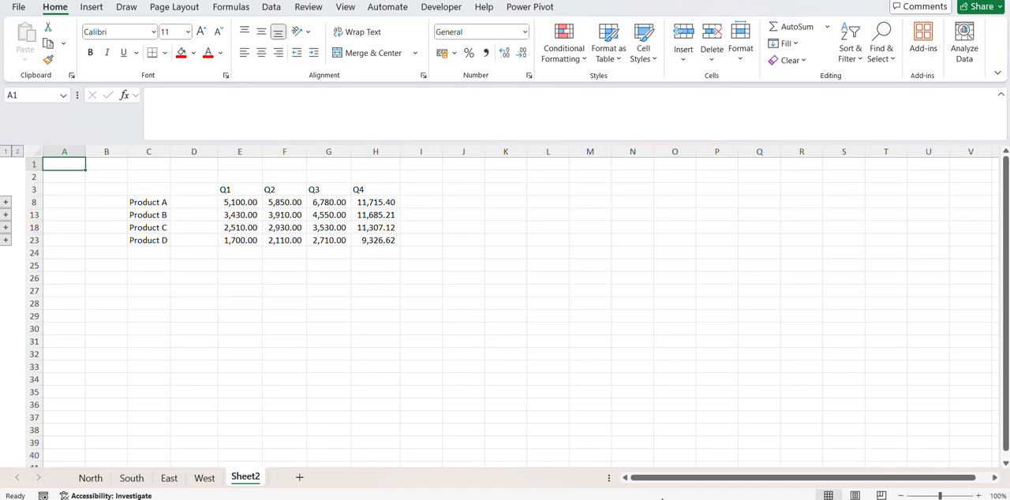
pyautogui.moveTo(505, 498)
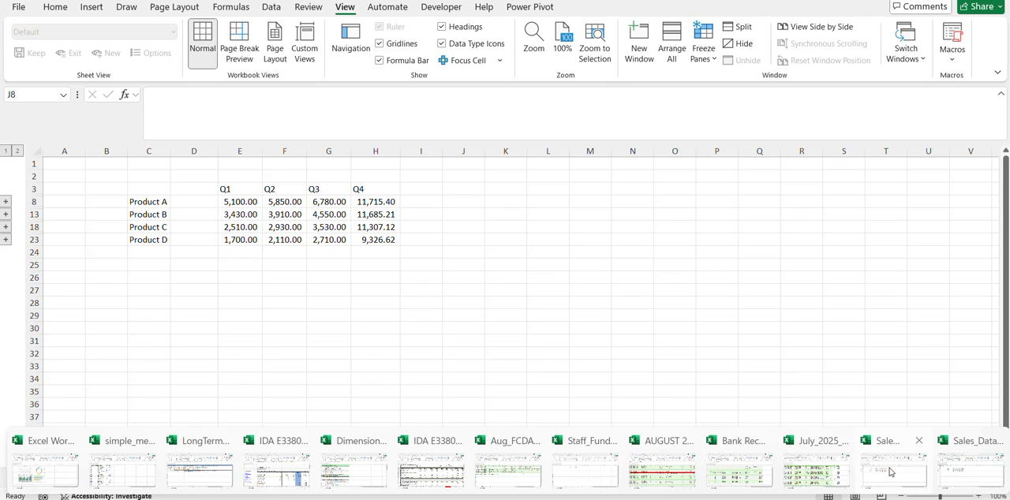
pyautogui.click(892, 472)
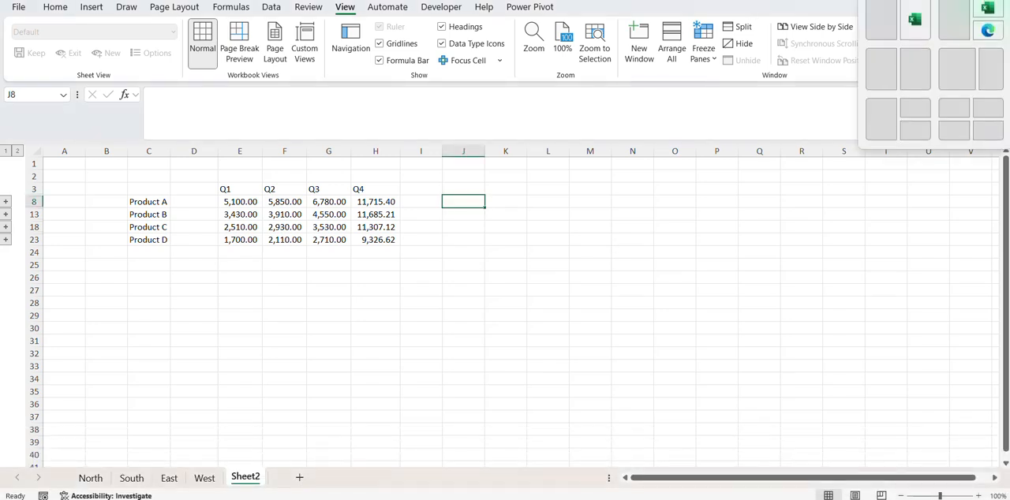
pyautogui.click(954, 2)
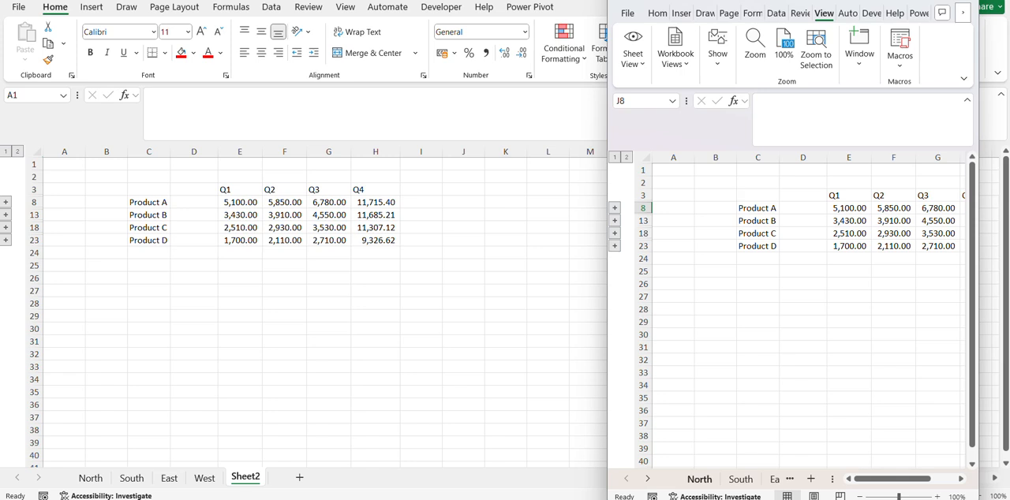
# Place the second workbook window beside the first and show the West sheet in it.
pyautogui.moveTo(711, 499)
pyautogui.moveTo(623, 499)
pyautogui.click(790, 1)
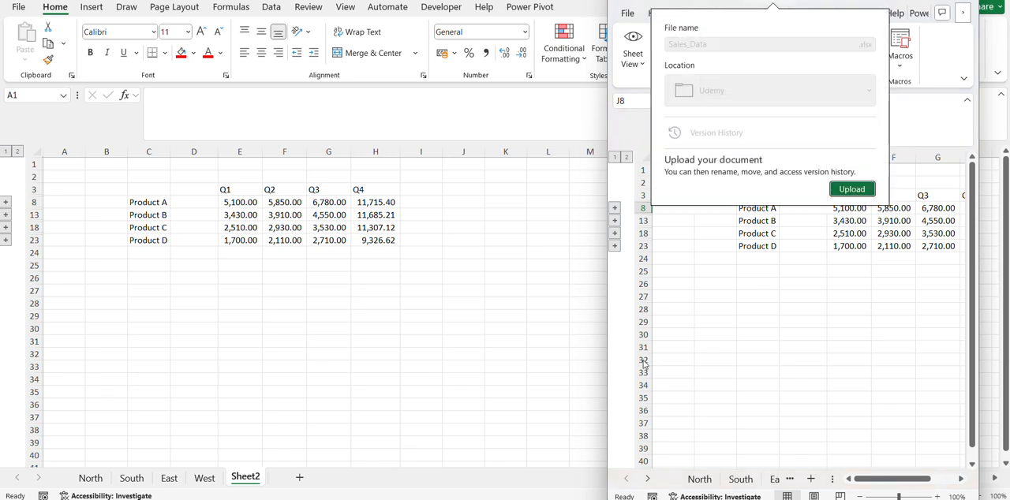
pyautogui.click(477, 416)
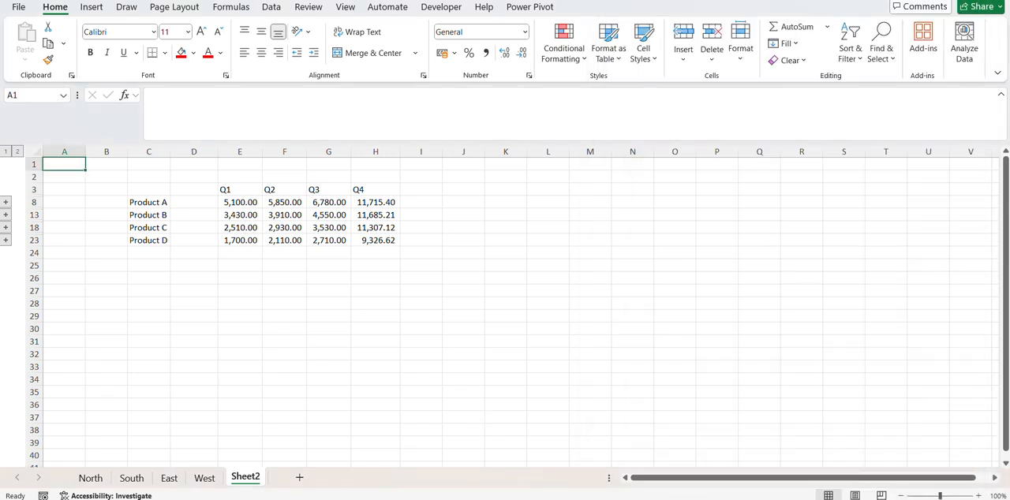
pyautogui.click(930, 1)
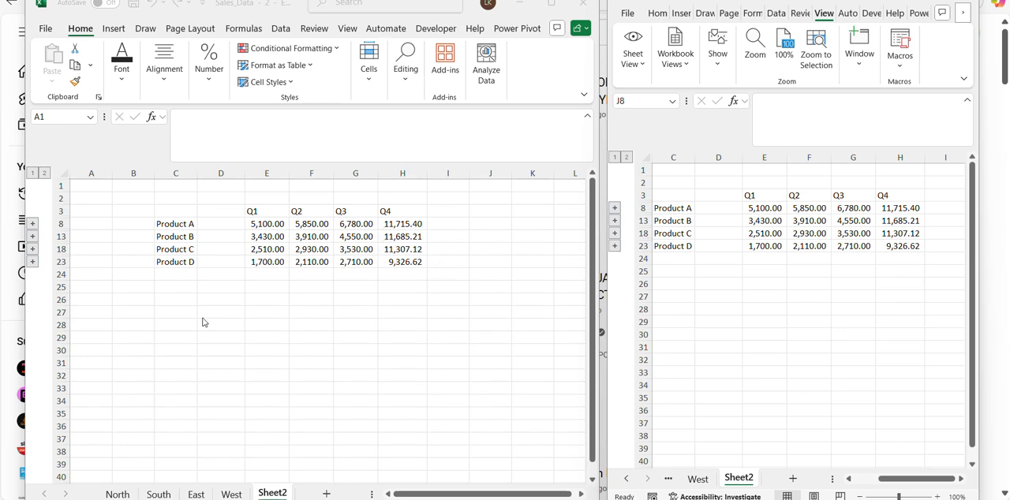
pyautogui.click(230, 495)
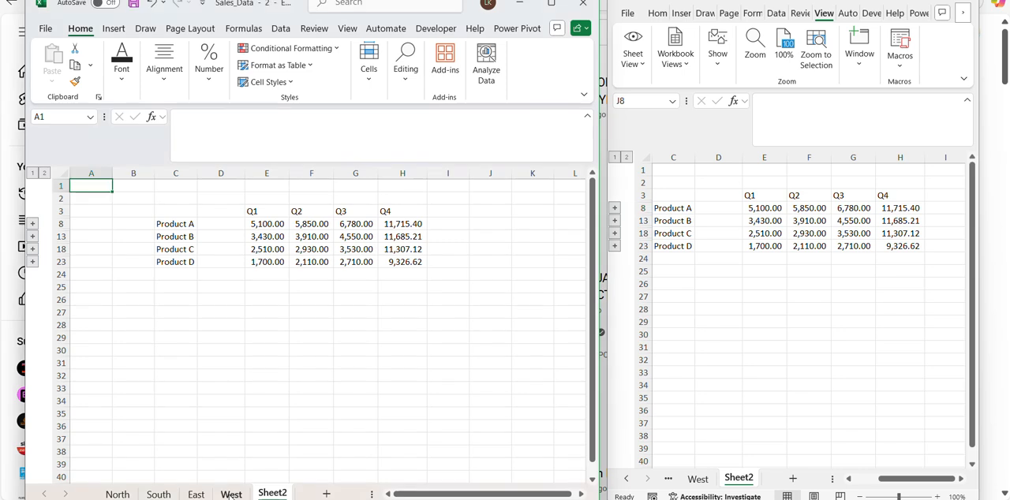
pyautogui.click(231, 495)
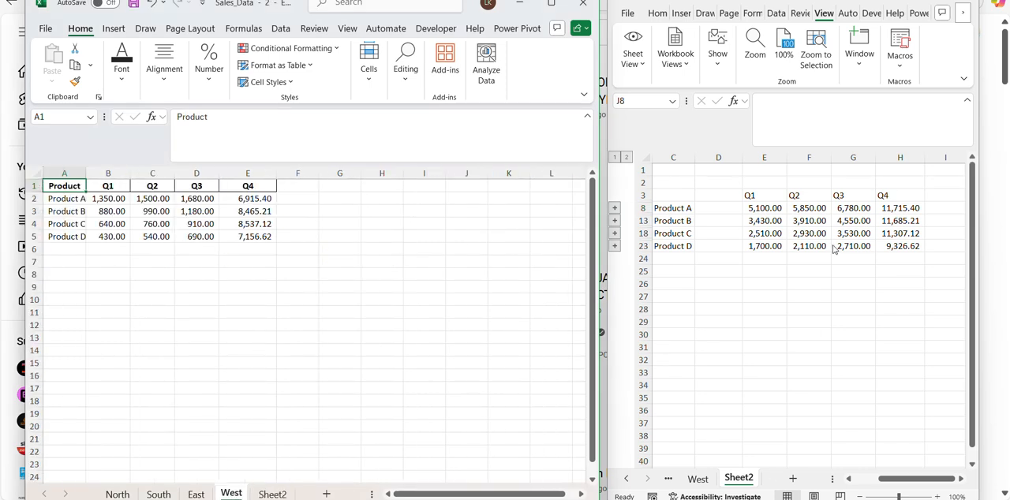
# Copy the consolidated Q4 totals in H8:H23 on Sheet2 and paste them as values into column I from I8.
pyautogui.click(897, 218)
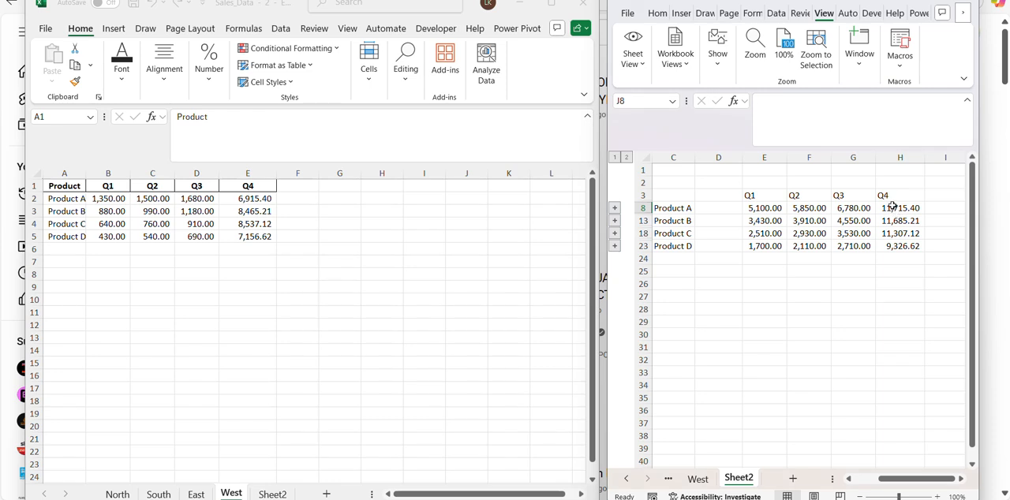
pyautogui.click(893, 207)
pyautogui.moveTo(892, 207); pyautogui.dragTo(898, 245)
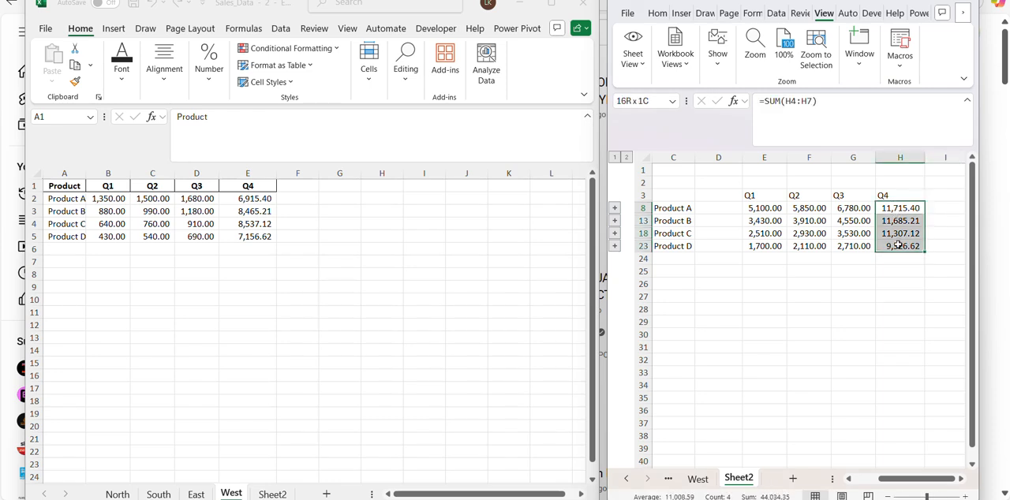
pyautogui.hotkey('ctrl', 'c')
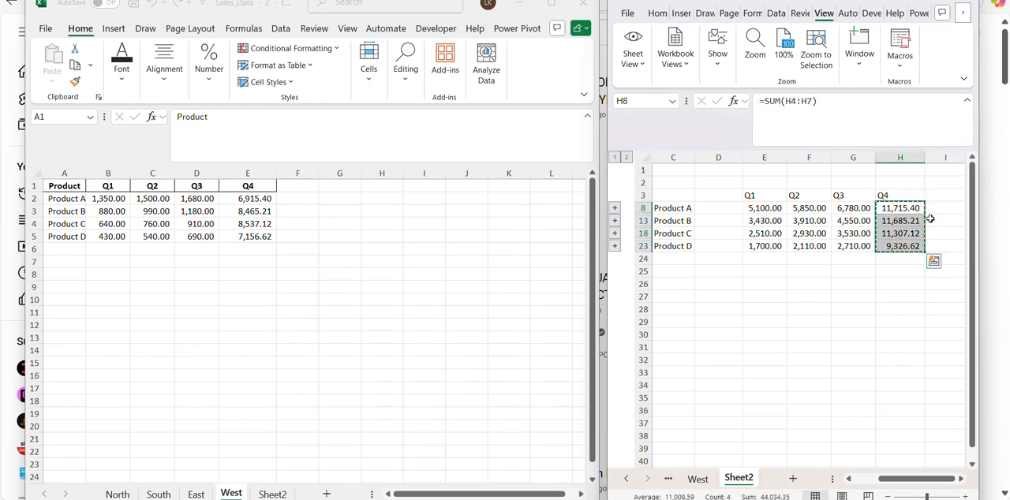
pyautogui.click(937, 212)
pyautogui.hotkey('ctrl', 'shift', 'v')
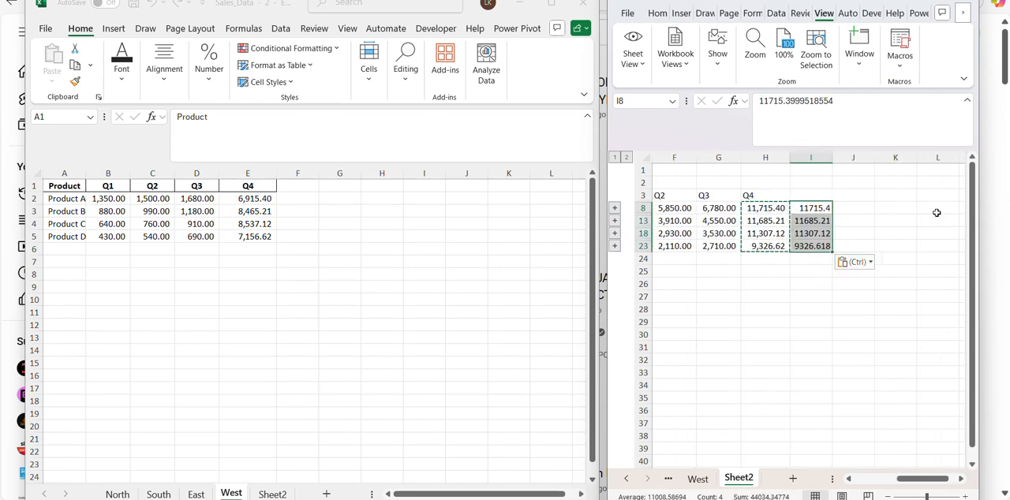
# Compare the pasted static values in column I with the SUM formula behind the Q4 total in H8.
pyautogui.click(813, 208)
pyautogui.moveTo(813, 207); pyautogui.dragTo(813, 243)
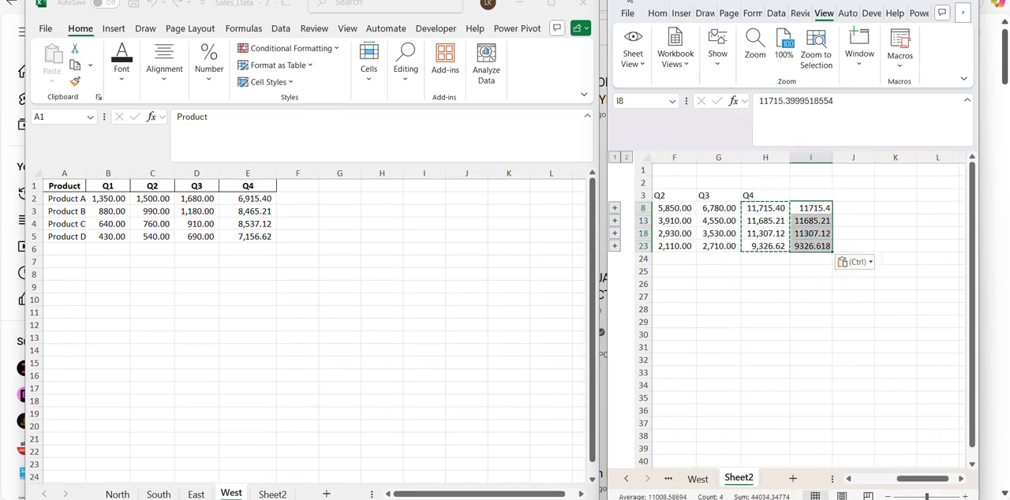
pyautogui.click(656, 15)
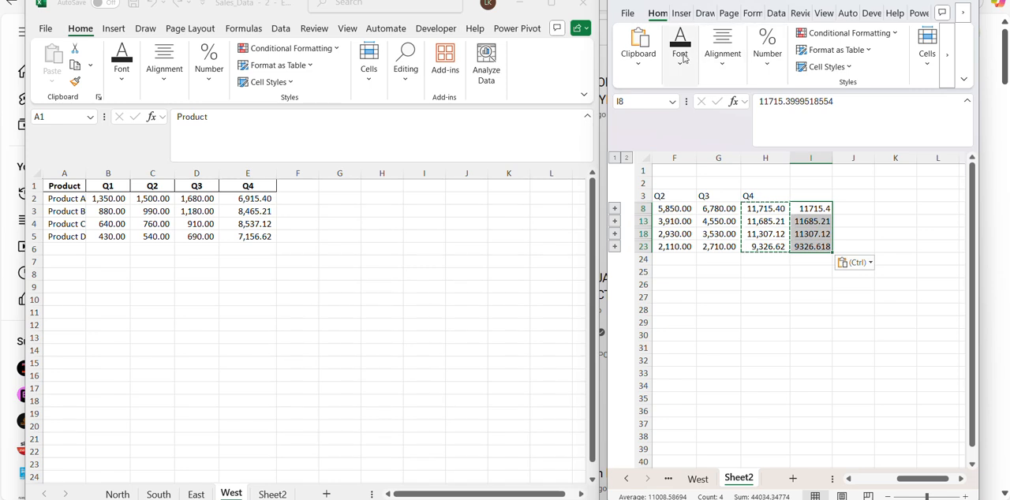
pyautogui.click(888, 209)
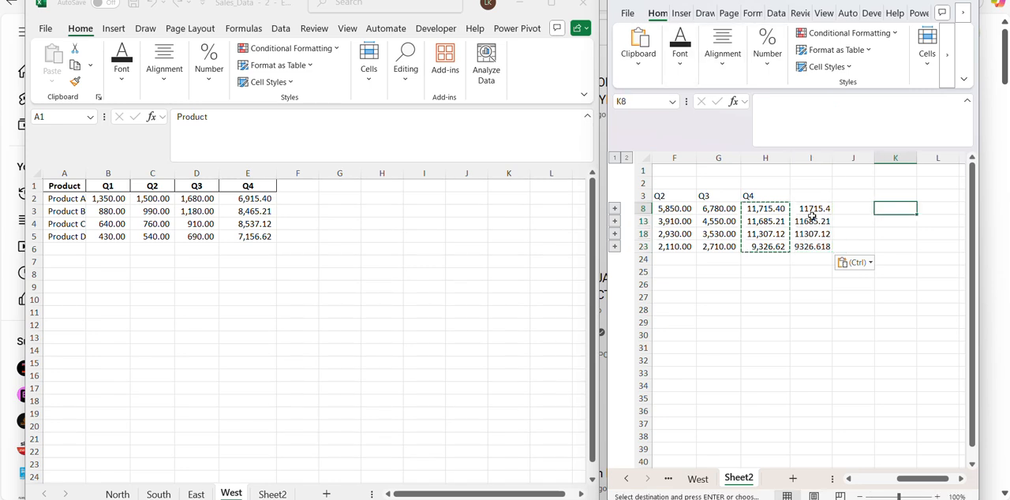
pyautogui.doubleClick(775, 210)
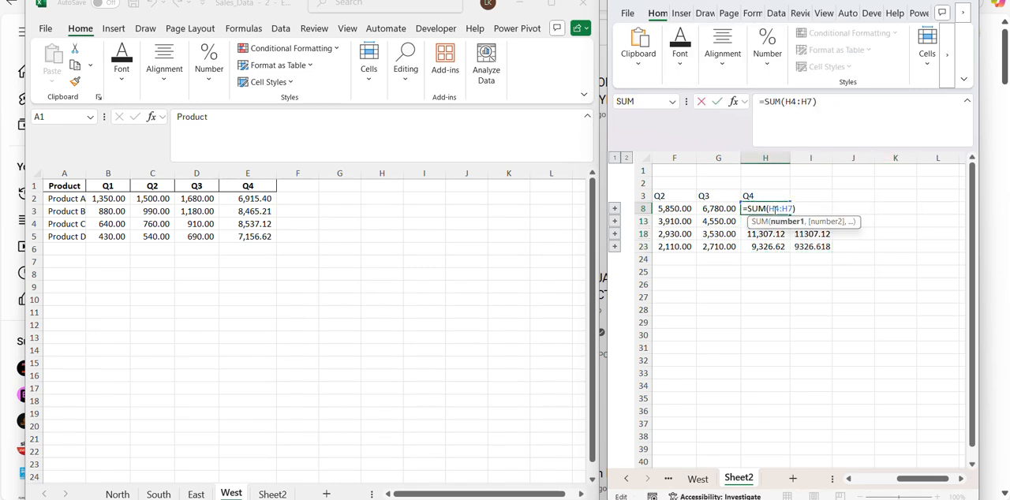
pyautogui.press('Return')
pyautogui.click(811, 209)
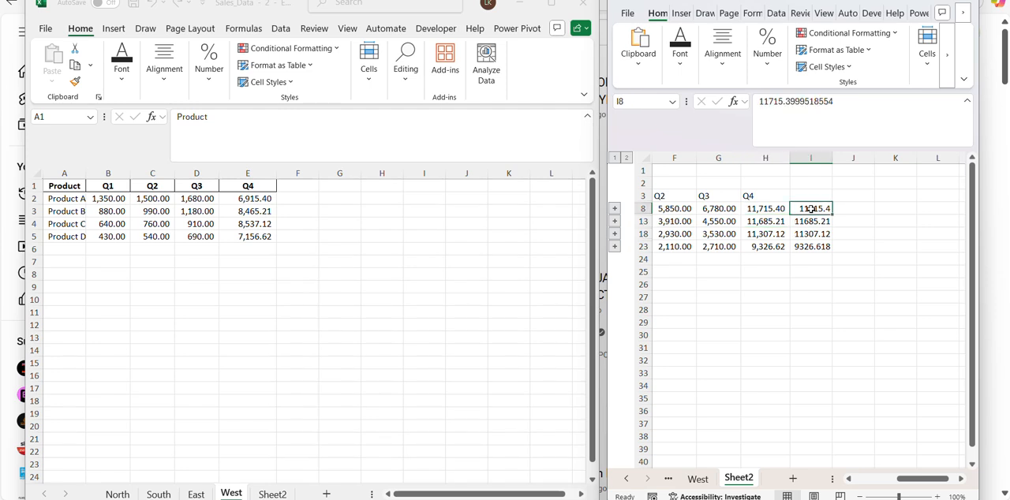
pyautogui.click(772, 211)
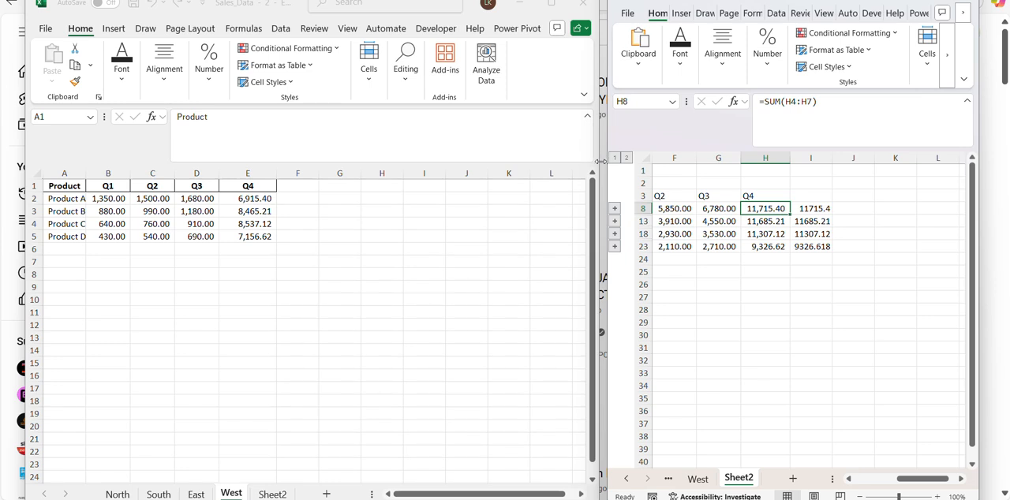
# Narrow the window showing the West sheet and widen the window showing Sheet2.
pyautogui.moveTo(599, 161); pyautogui.dragTo(526, 161)
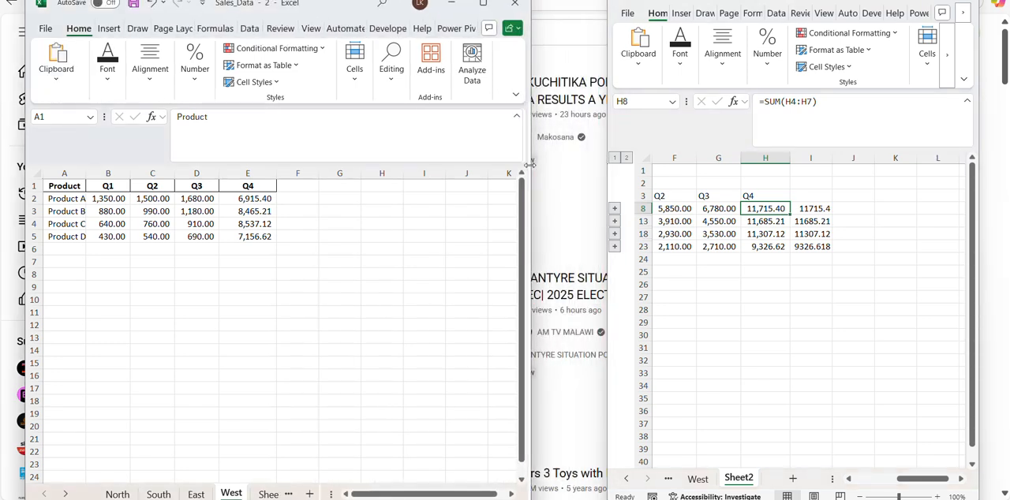
pyautogui.click(606, 144)
pyautogui.moveTo(605, 143); pyautogui.dragTo(537, 144)
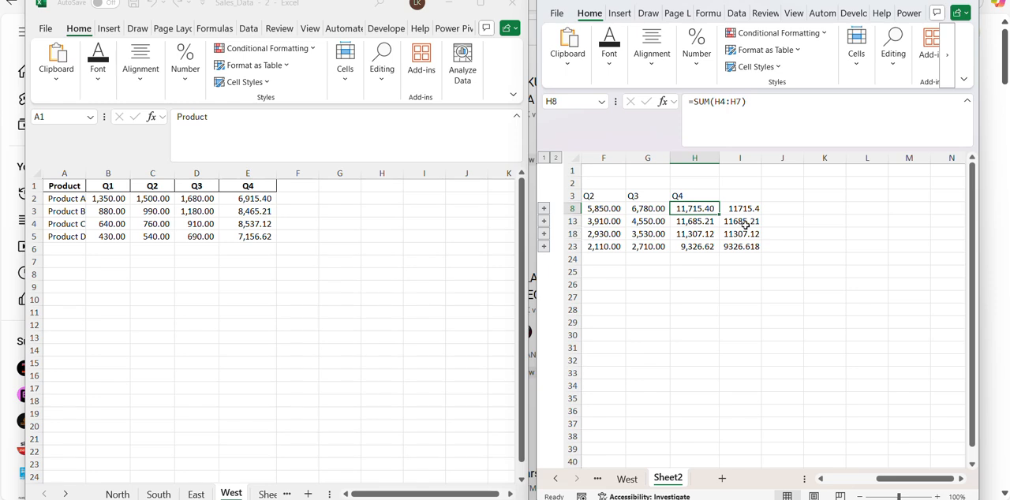
# Clear the Q4 values in E2:E5 on the West sheet to test the link to the consolidated totals.
pyautogui.moveTo(683, 209); pyautogui.dragTo(687, 247)
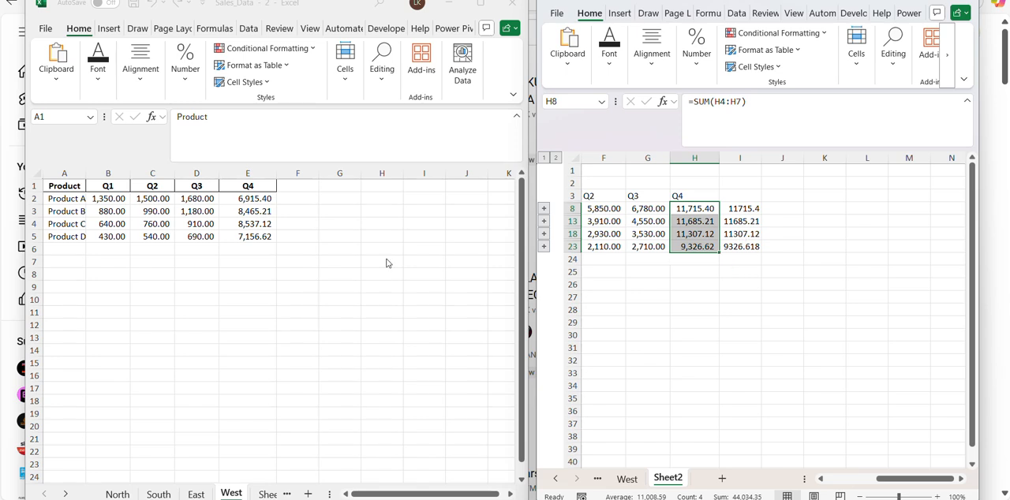
pyautogui.click(233, 225)
pyautogui.click(244, 203)
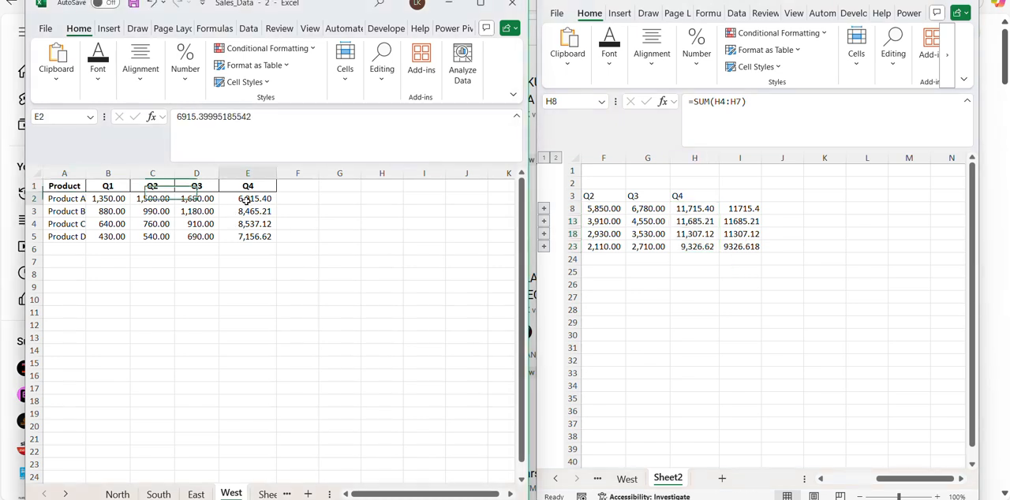
pyautogui.moveTo(253, 203); pyautogui.dragTo(258, 235)
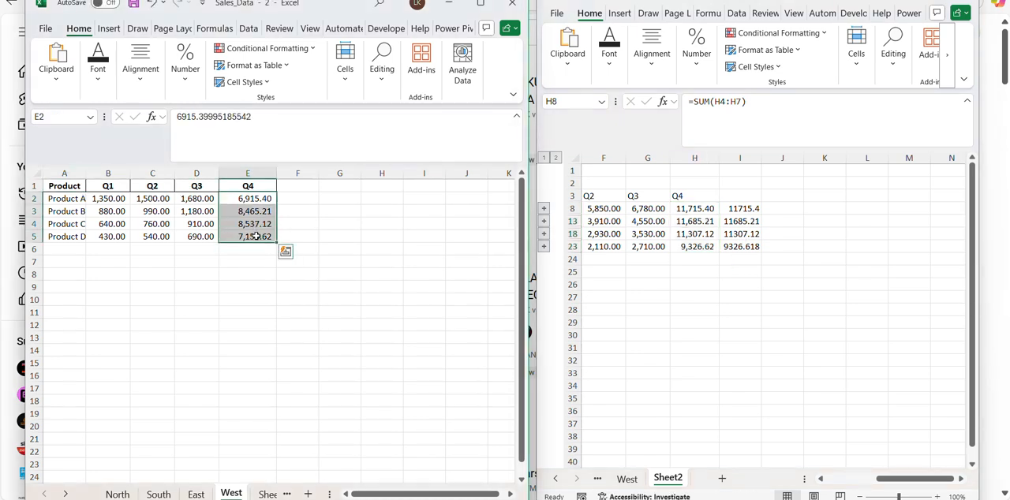
pyautogui.press('Delete')
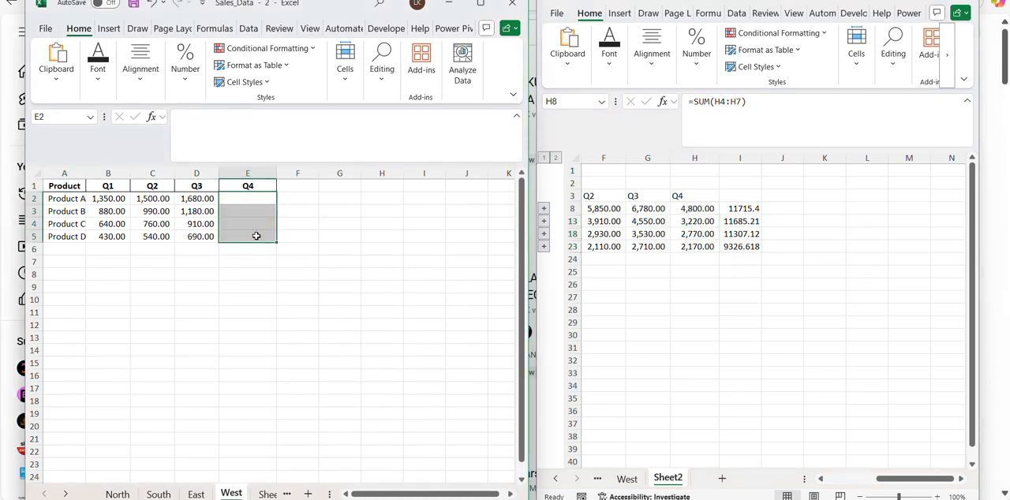
# Check the consolidated Q4 totals in H8, H13, H18 and H23 against the static copies in column I.
pyautogui.click(708, 215)
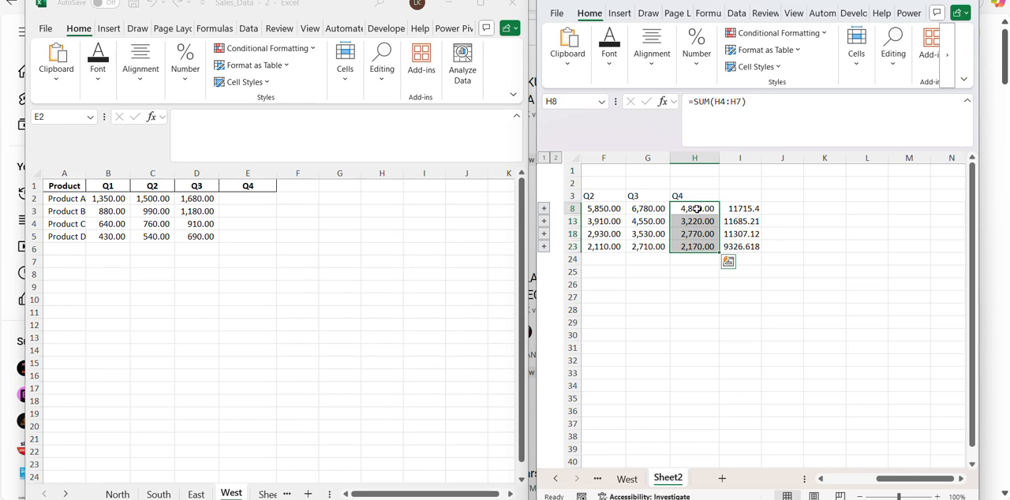
pyautogui.click(698, 209)
pyautogui.click(693, 223)
pyautogui.click(700, 234)
pyautogui.click(676, 247)
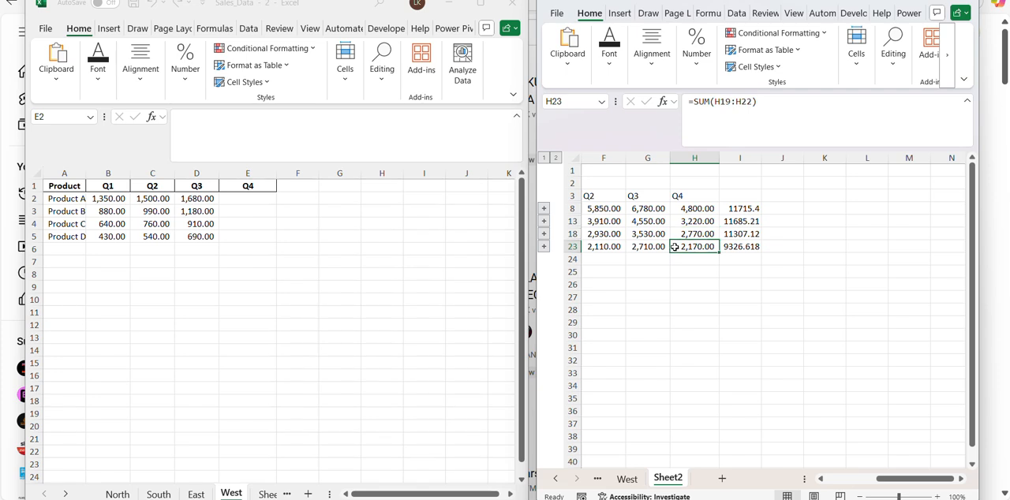
# Undo the clearing of the West sheet's Q4 values and recheck cells E3 and E5.
pyautogui.click(251, 209)
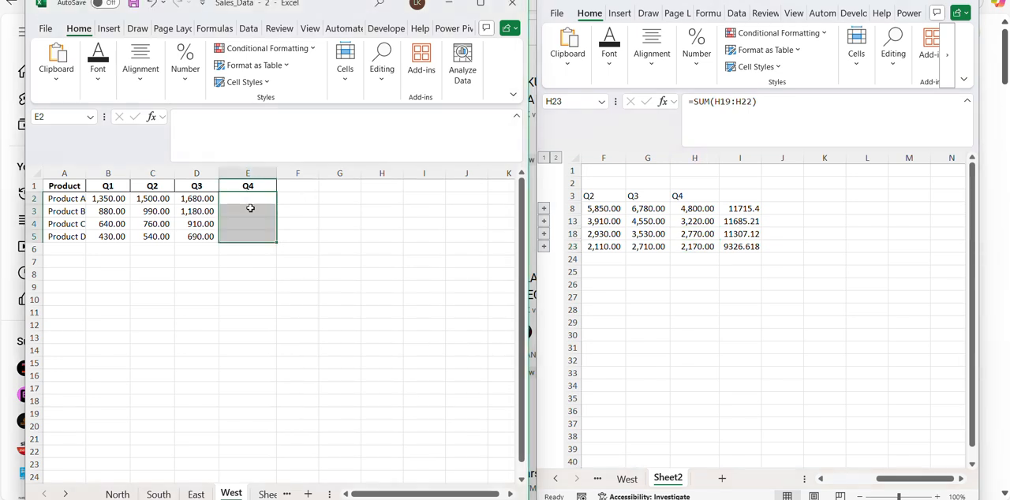
pyautogui.click(256, 210)
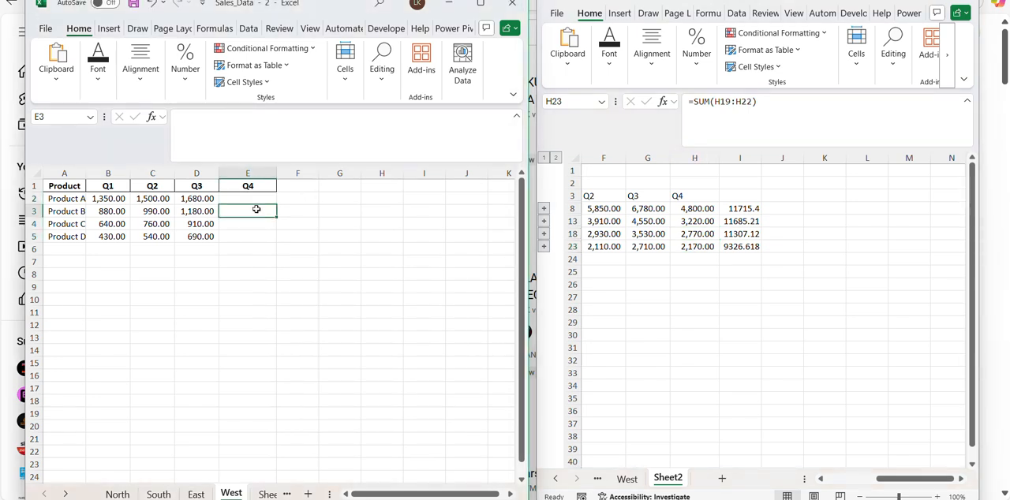
pyautogui.hotkey('ctrl', 'z')
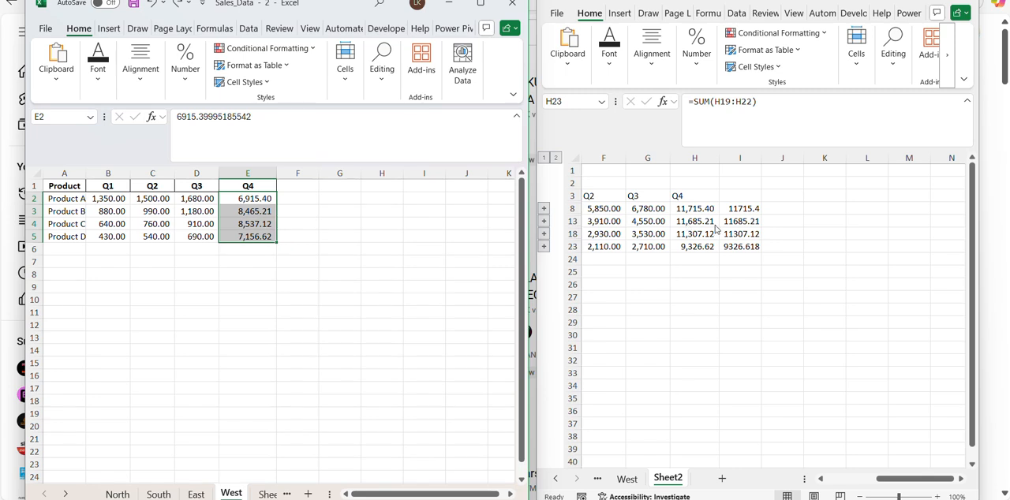
pyautogui.click(226, 210)
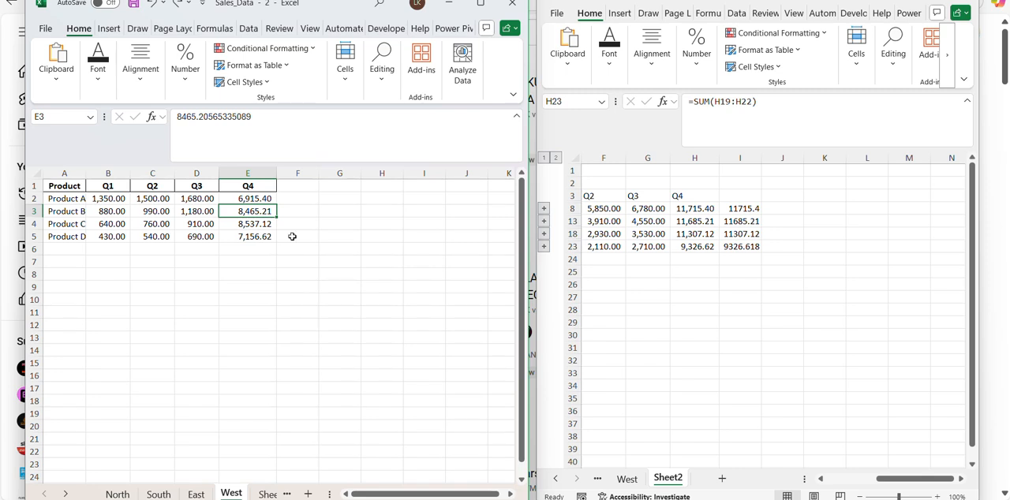
pyautogui.click(245, 236)
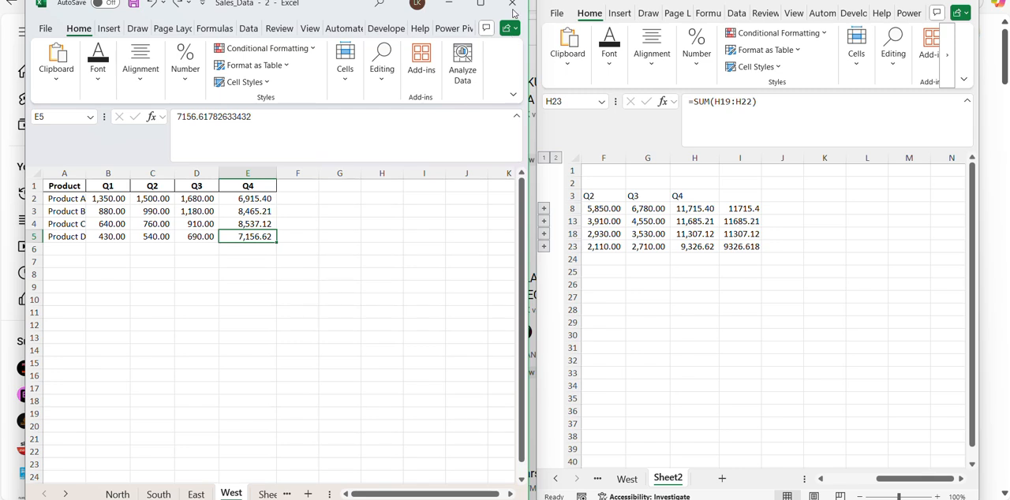
pyautogui.click(513, 5)
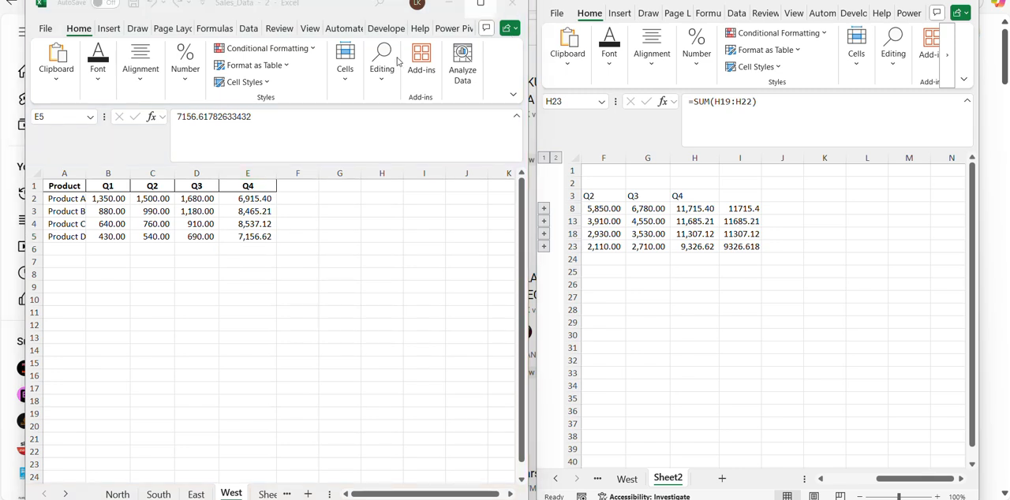
pyautogui.click(256, 239)
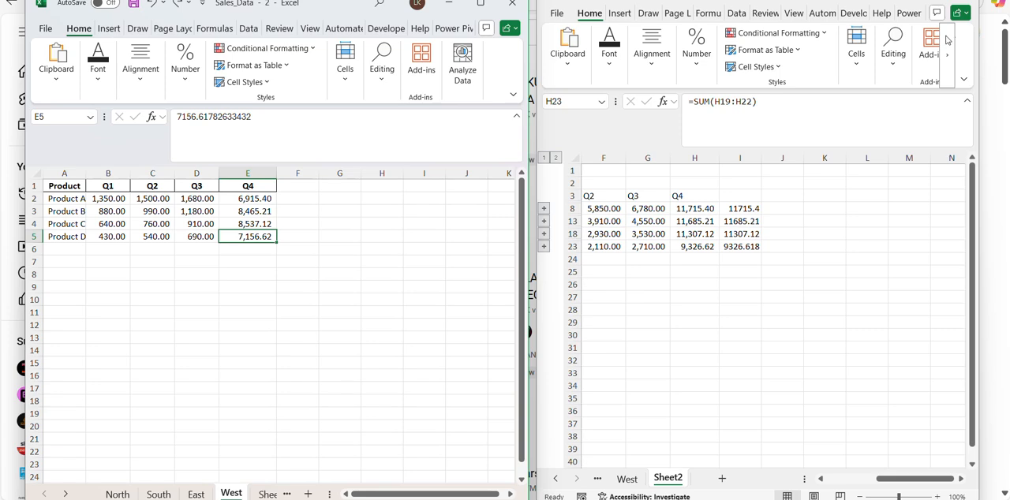
# Maximize the window showing Sheet2 and select the Product A label in C8 of the consolidated summary.
pyautogui.click(932, 1)
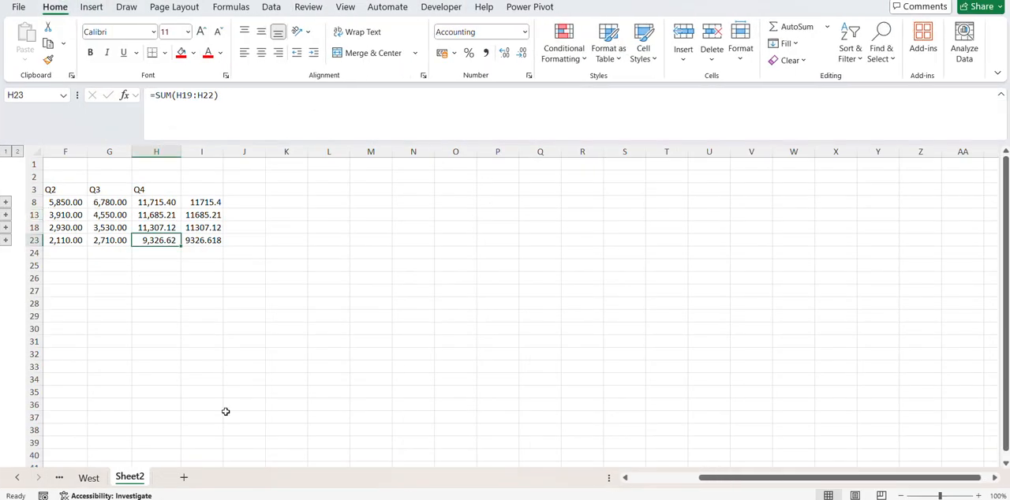
pyautogui.moveTo(711, 481); pyautogui.dragTo(624, 487)
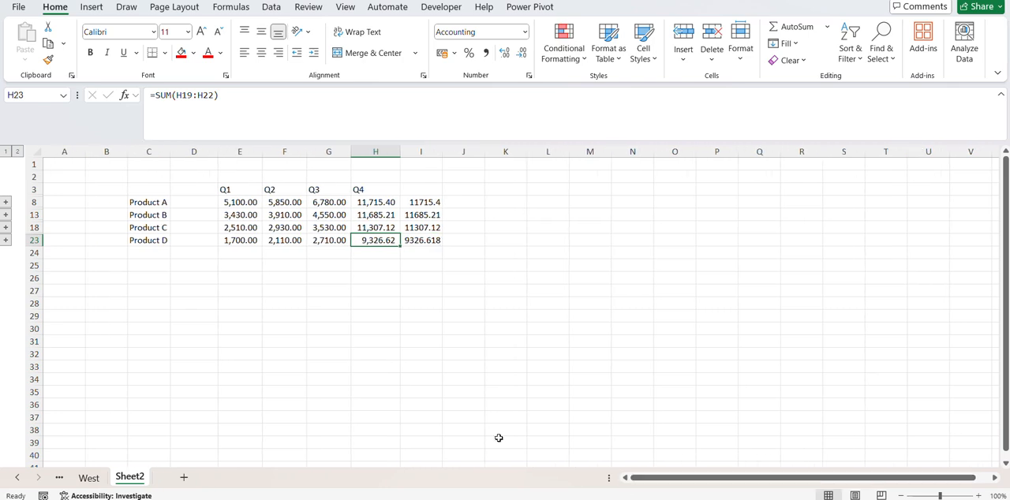
pyautogui.click(146, 202)
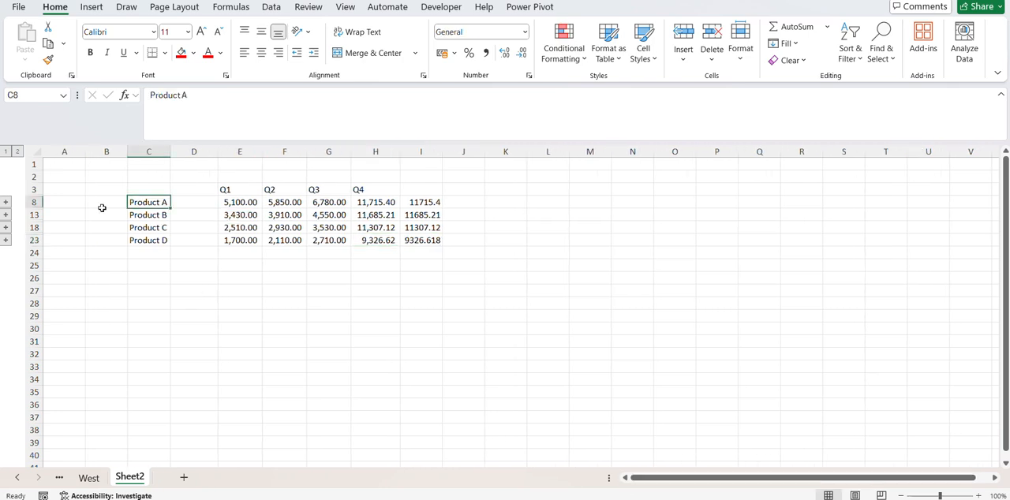
# Expand the Product A and Product D groups one at a time to examine their source rows, collapsing each again.
pyautogui.click(5, 203)
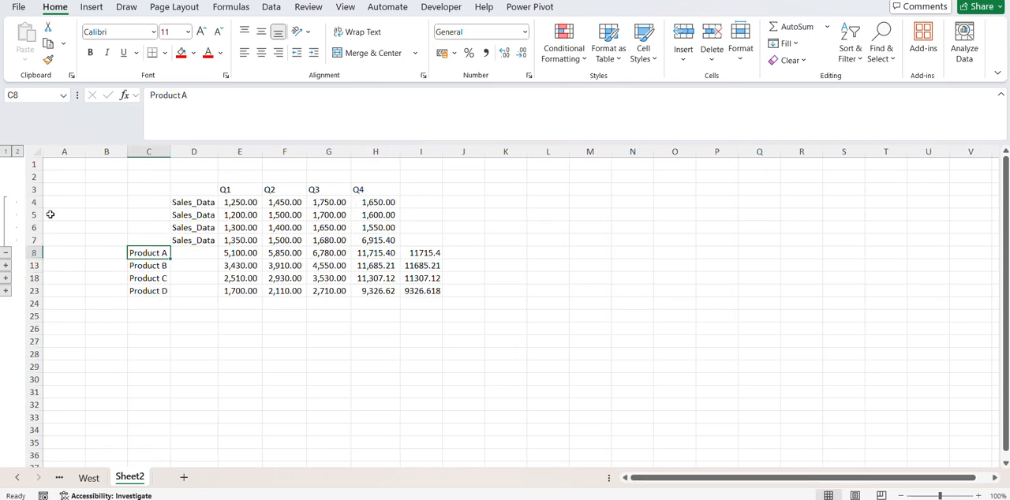
pyautogui.click(6, 253)
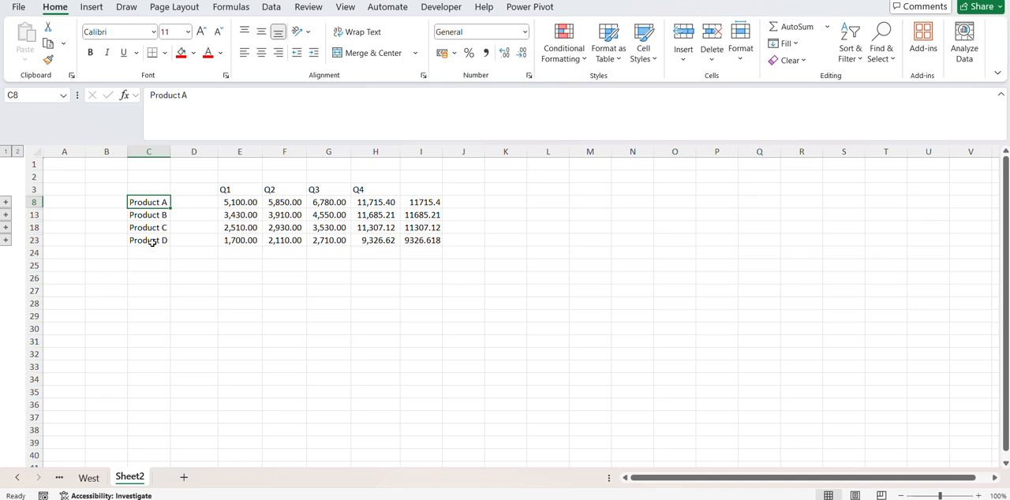
pyautogui.click(5, 241)
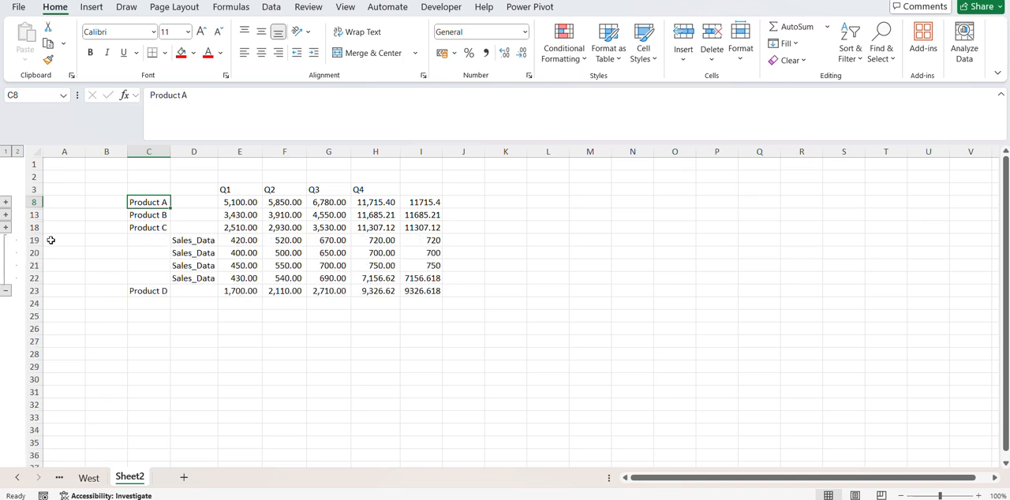
pyautogui.click(6, 290)
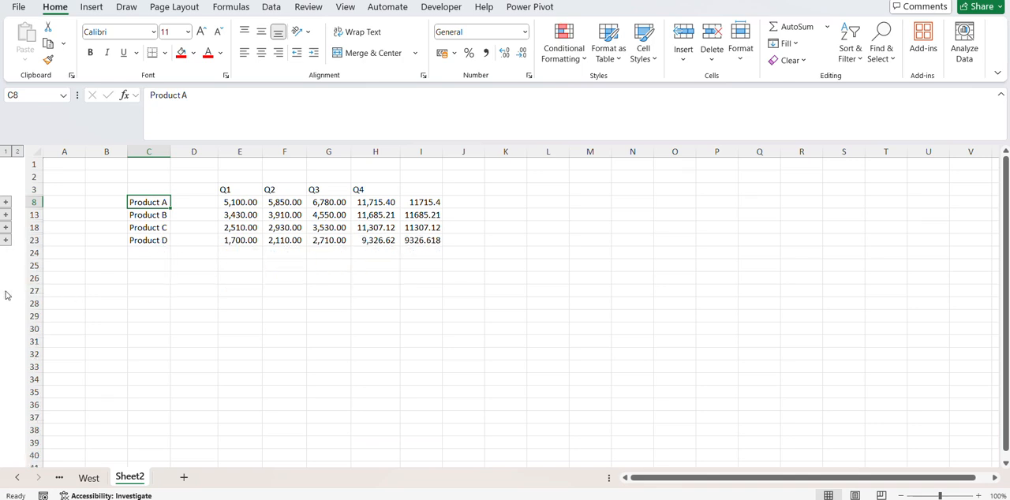